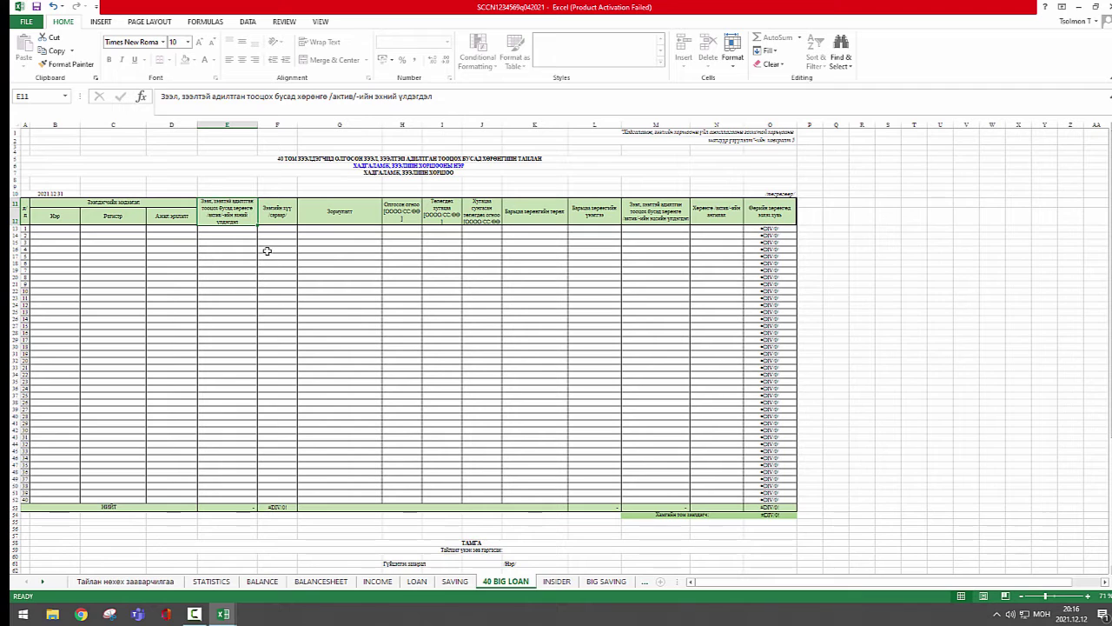
# Review the column headers from the monthly loan interest in F11 through the share of equity in O11 on the 40 BIG LOAN sheet.
pyautogui.click(276, 213)
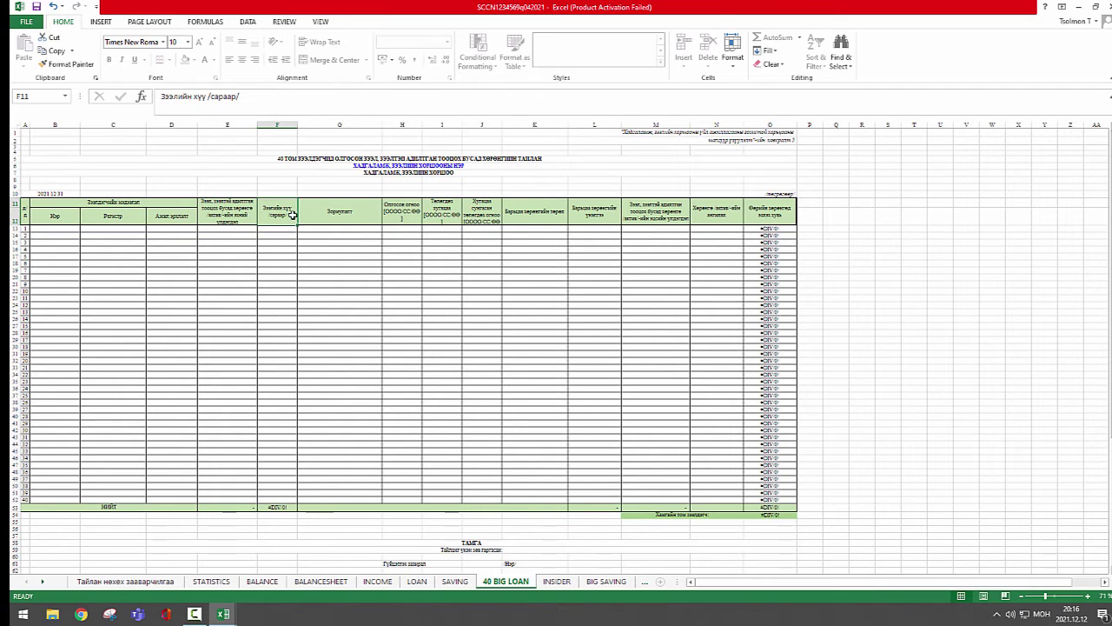
pyautogui.click(338, 218)
pyautogui.click(396, 216)
pyautogui.click(454, 206)
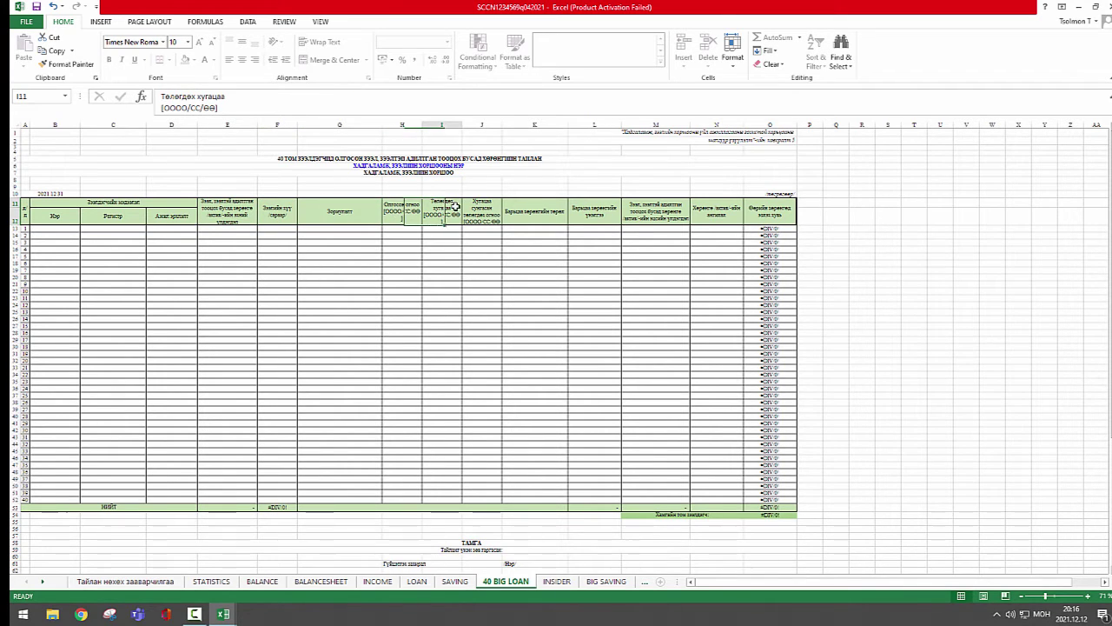
pyautogui.click(483, 214)
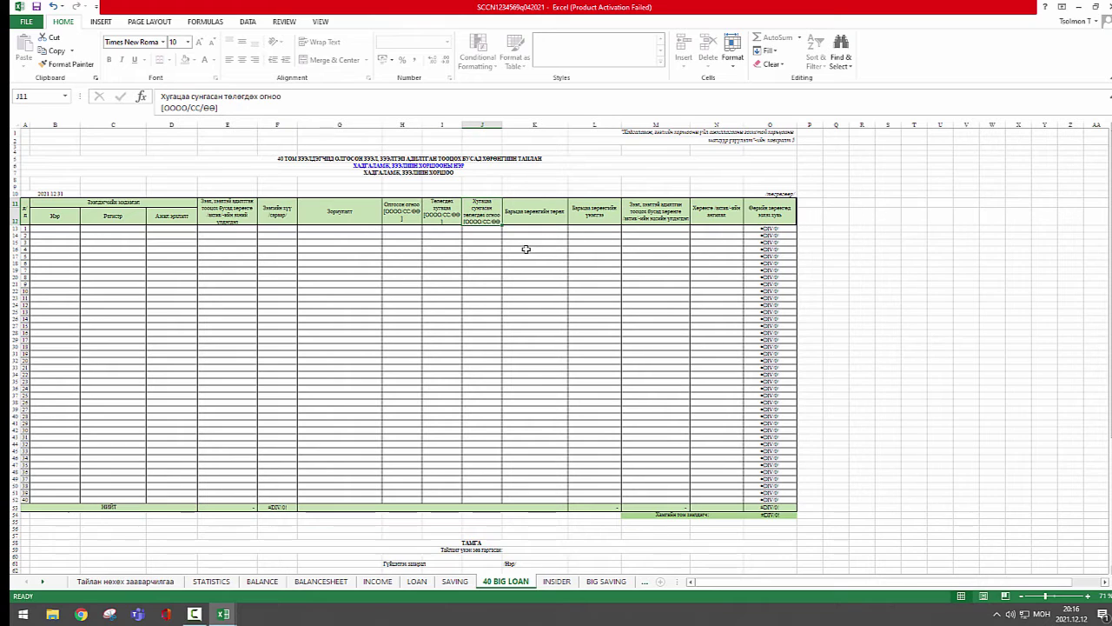
pyautogui.click(531, 216)
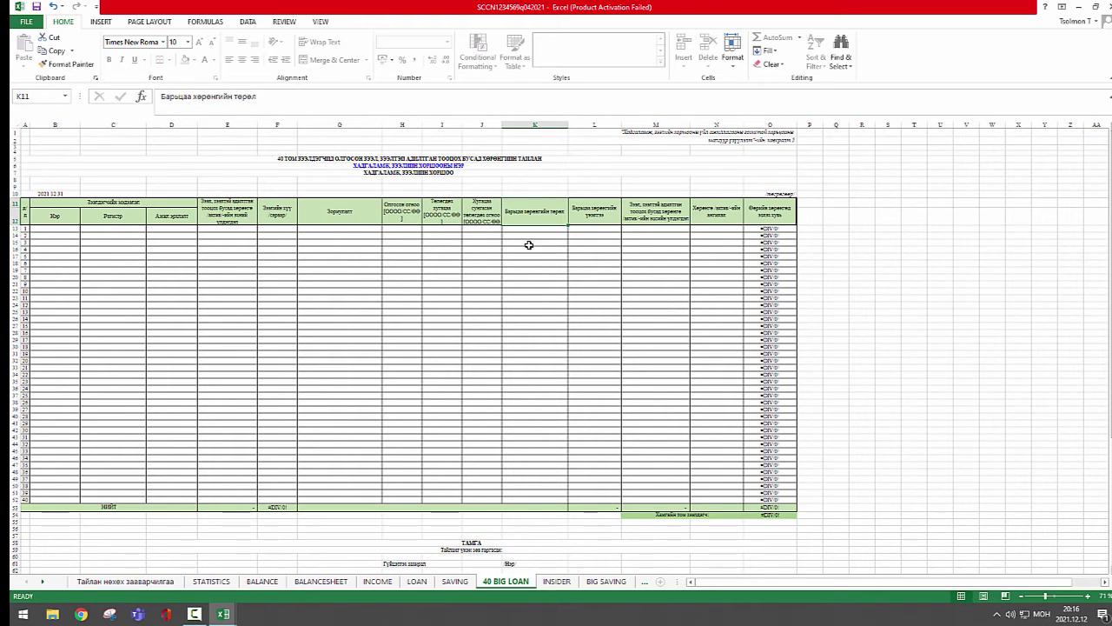
pyautogui.click(591, 220)
pyautogui.click(650, 221)
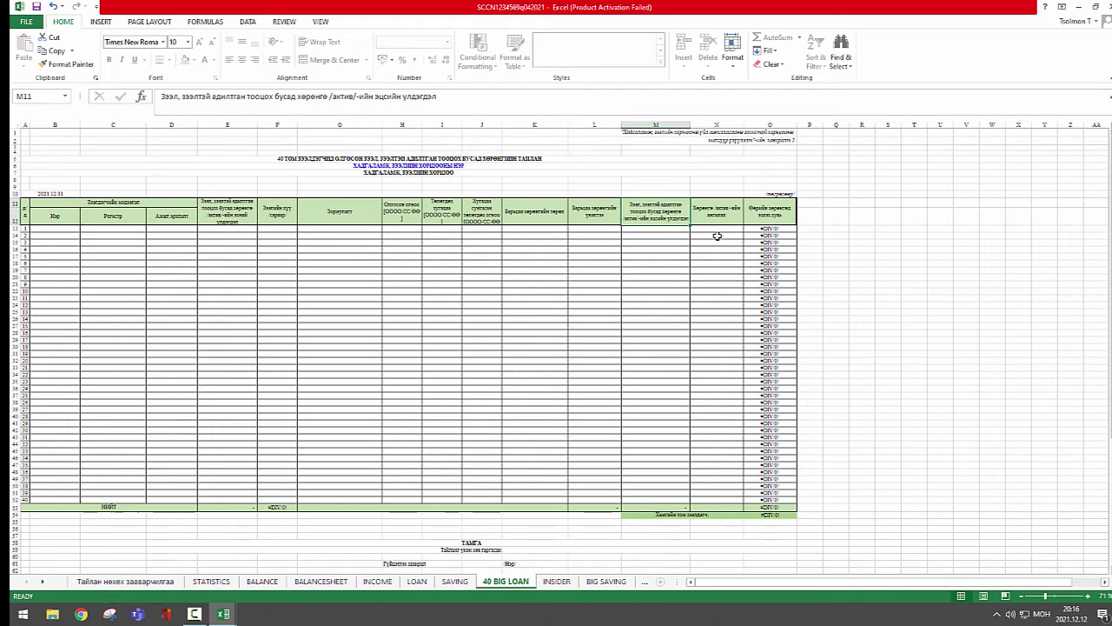
pyautogui.click(721, 217)
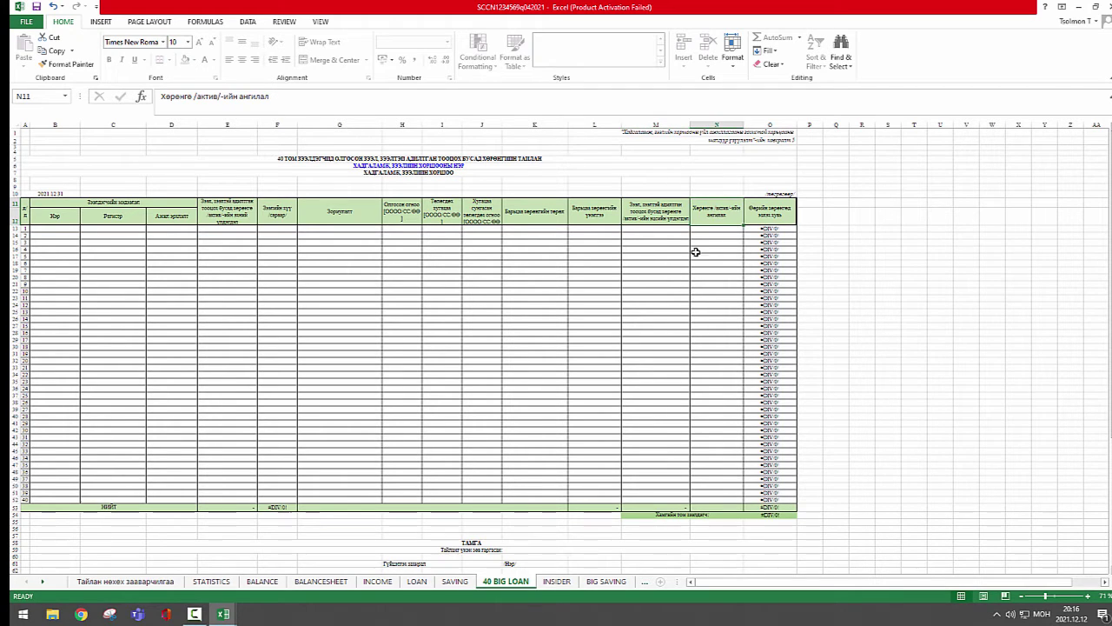
pyautogui.click(778, 213)
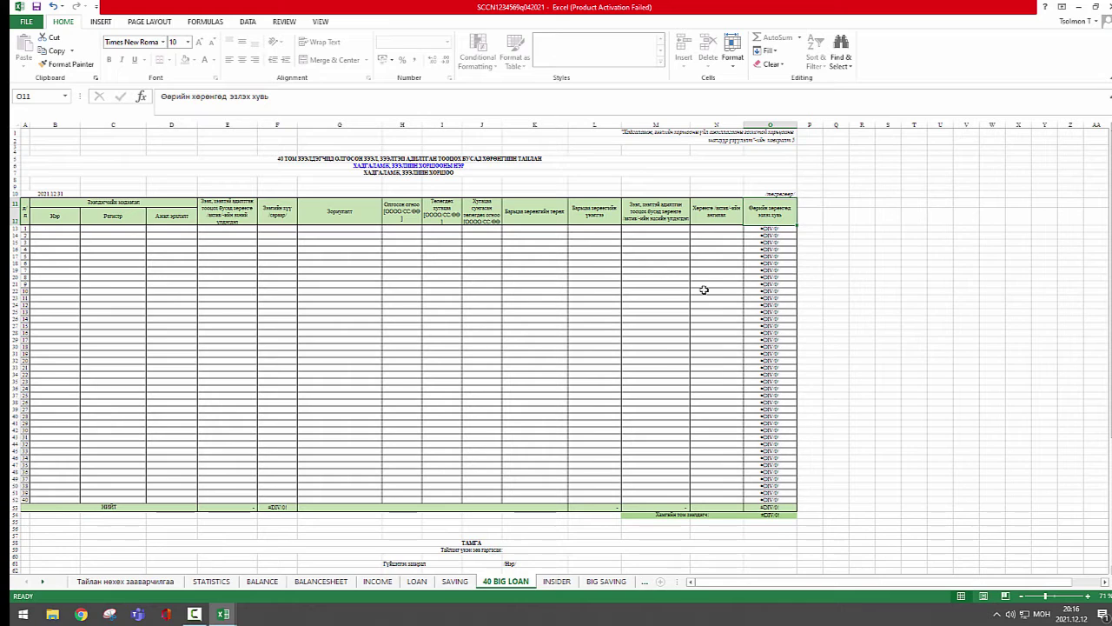
pyautogui.click(53, 228)
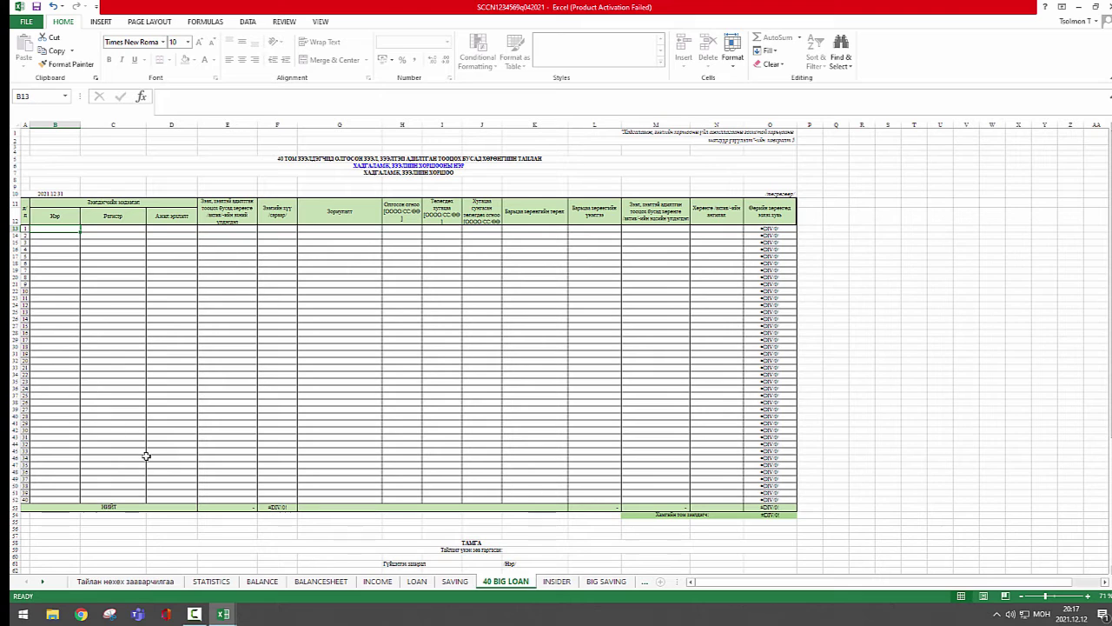
pyautogui.moveTo(68, 500); pyautogui.dragTo(68, 233)
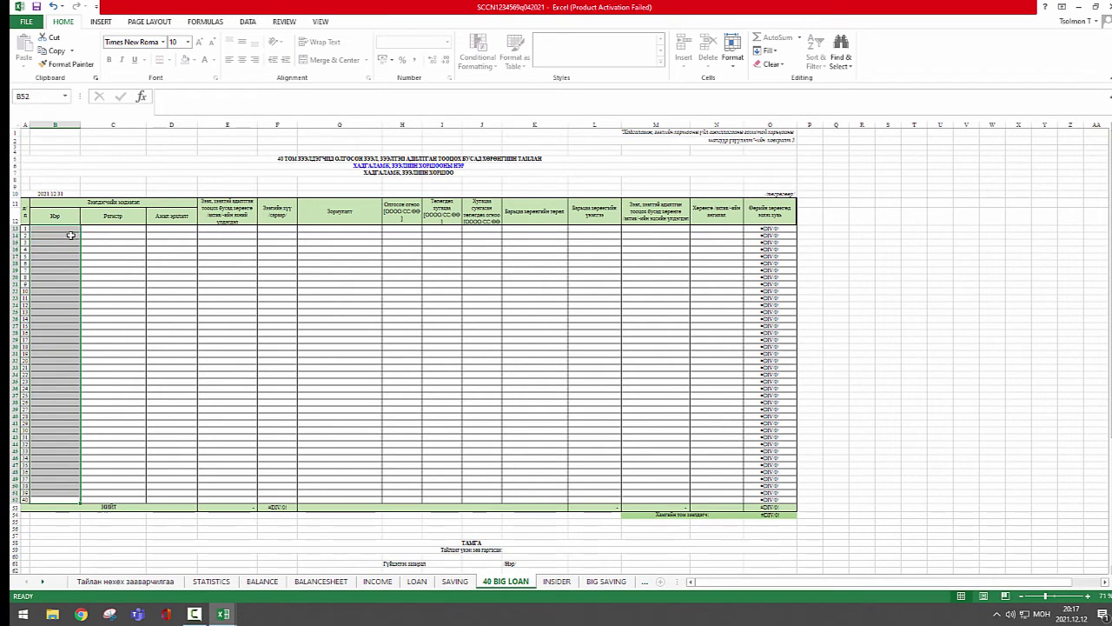
pyautogui.click(272, 376)
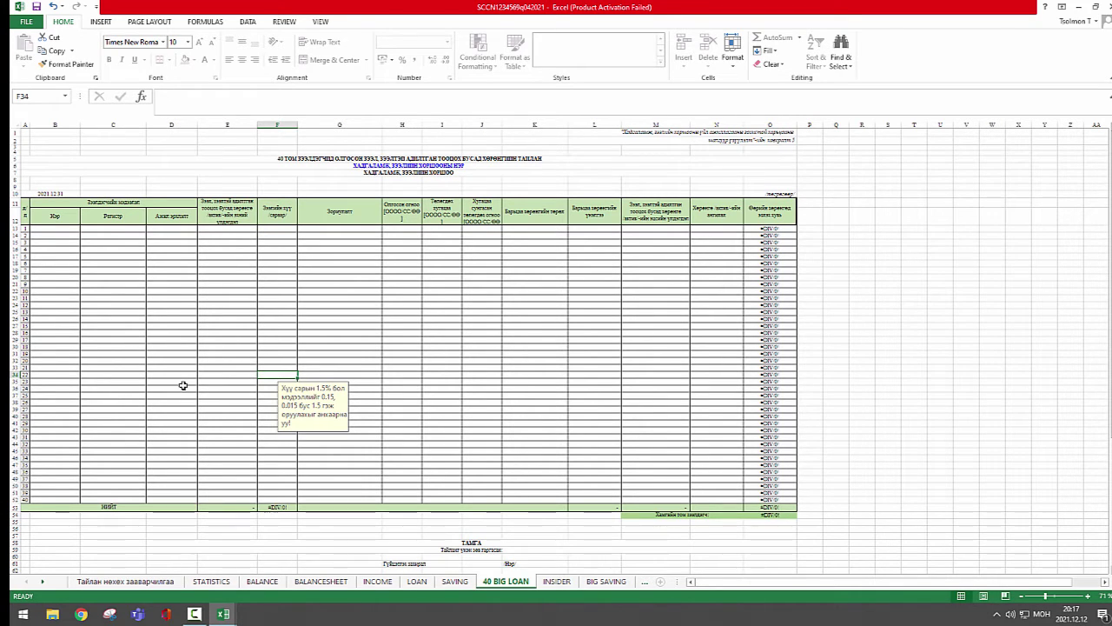
pyautogui.moveTo(65, 228); pyautogui.dragTo(186, 414)
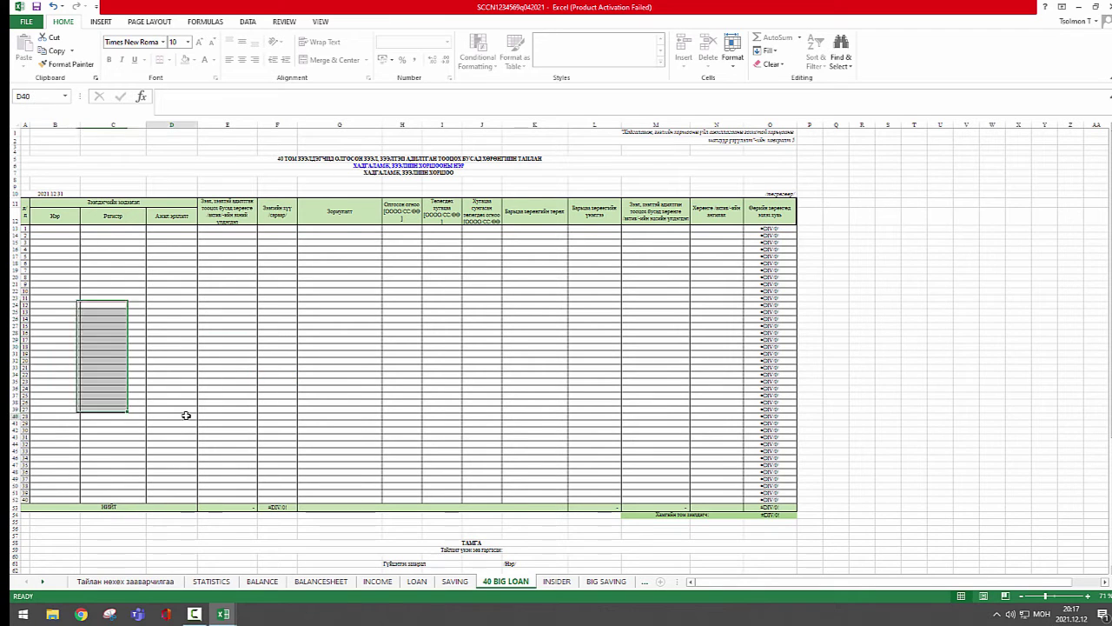
pyautogui.click(172, 416)
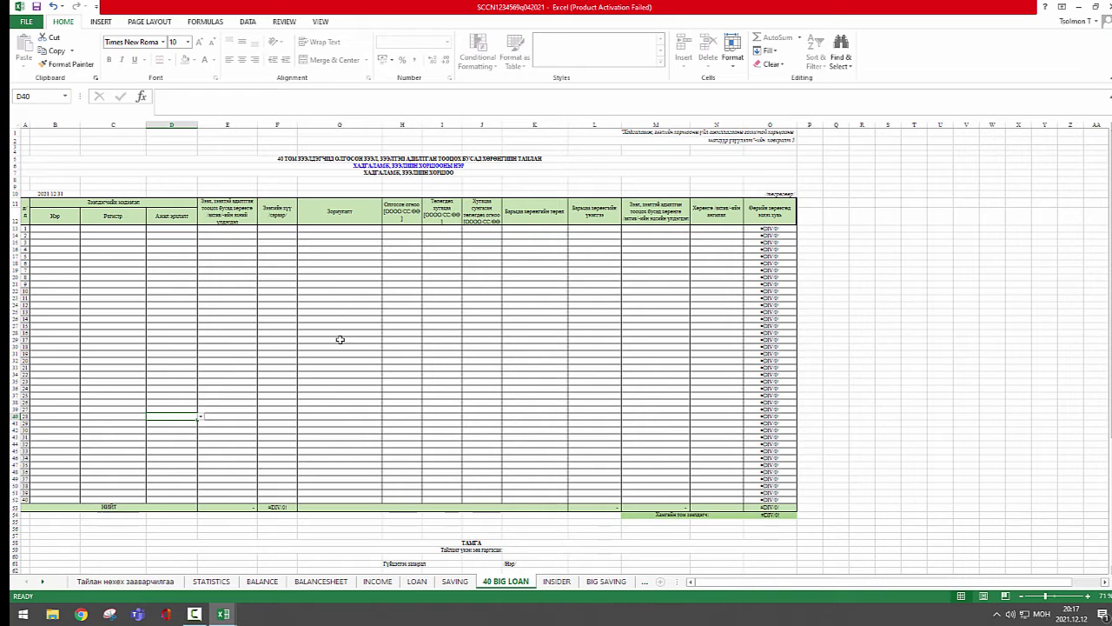
pyautogui.click(222, 278)
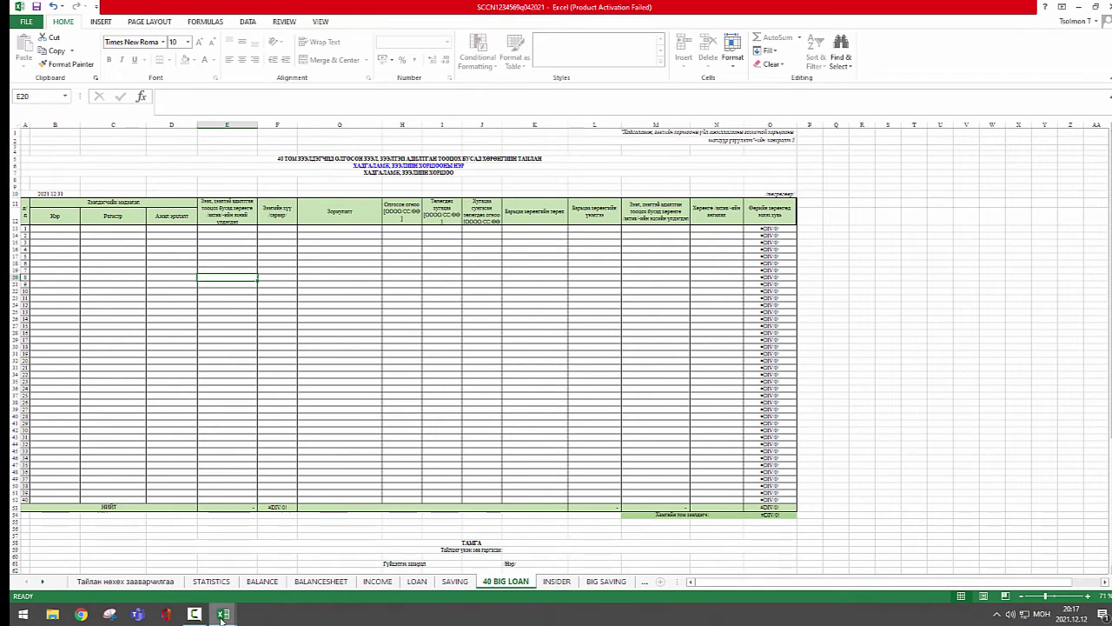
# Switch to the Жишээ workbook and copy the first borrower's opening loan balance from E13 of the 40 BIG LOAN sheet.
pyautogui.moveTo(223, 613)
pyautogui.click(291, 580)
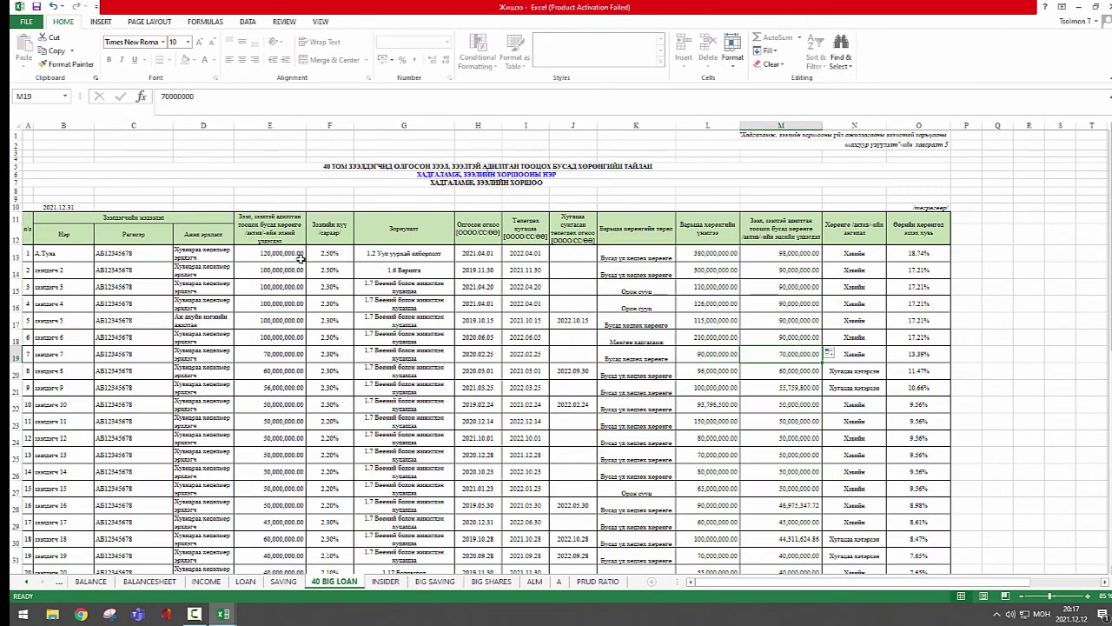
pyautogui.click(280, 253)
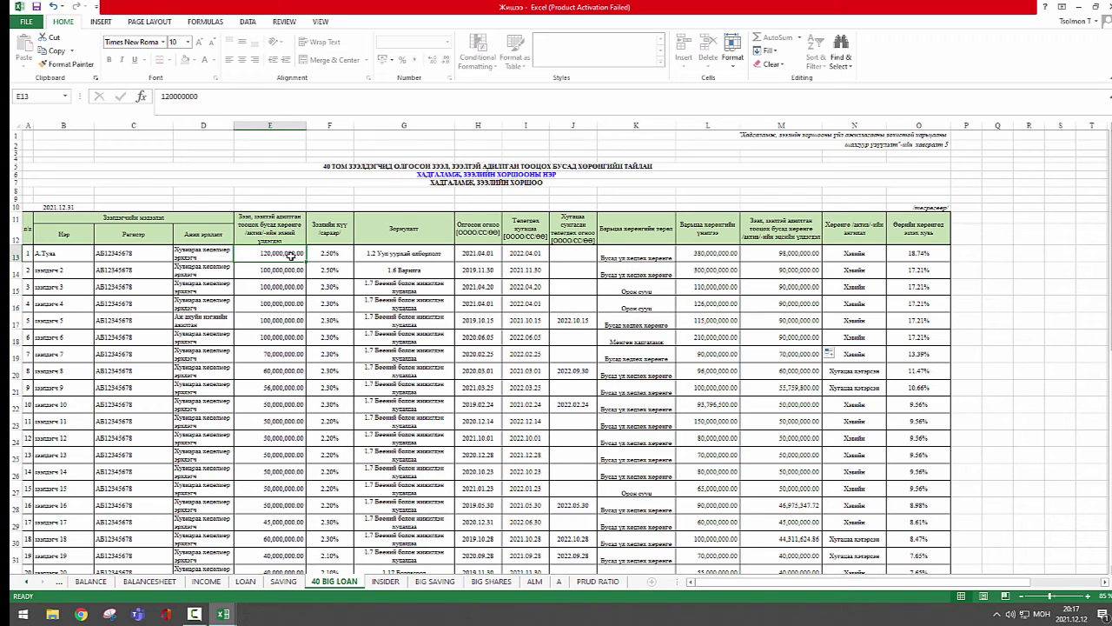
pyautogui.rightClick(292, 255)
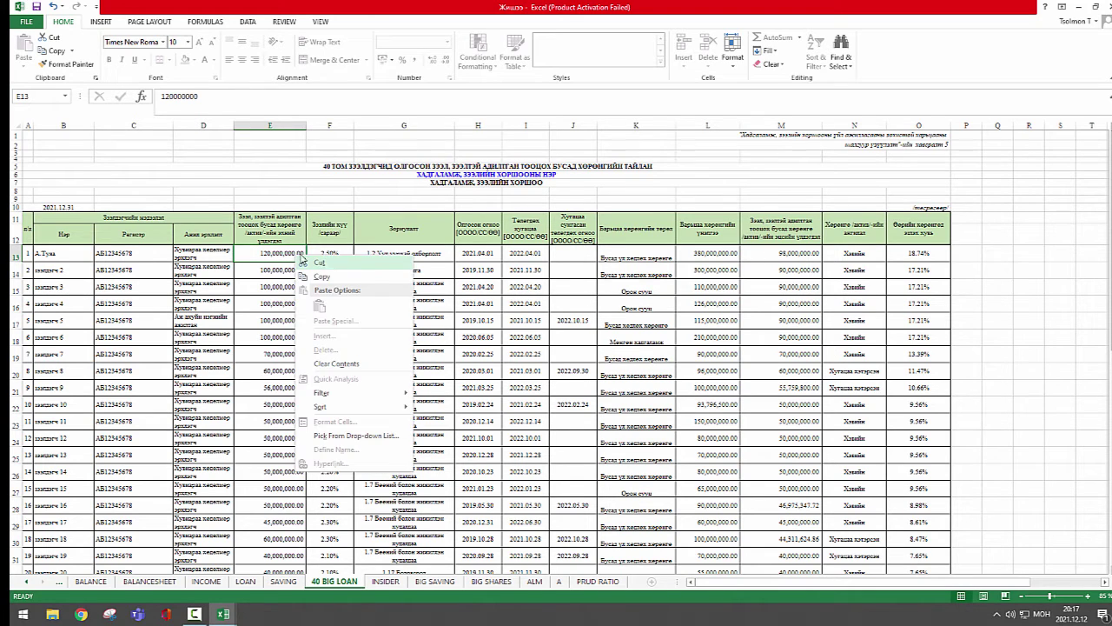
pyautogui.click(335, 278)
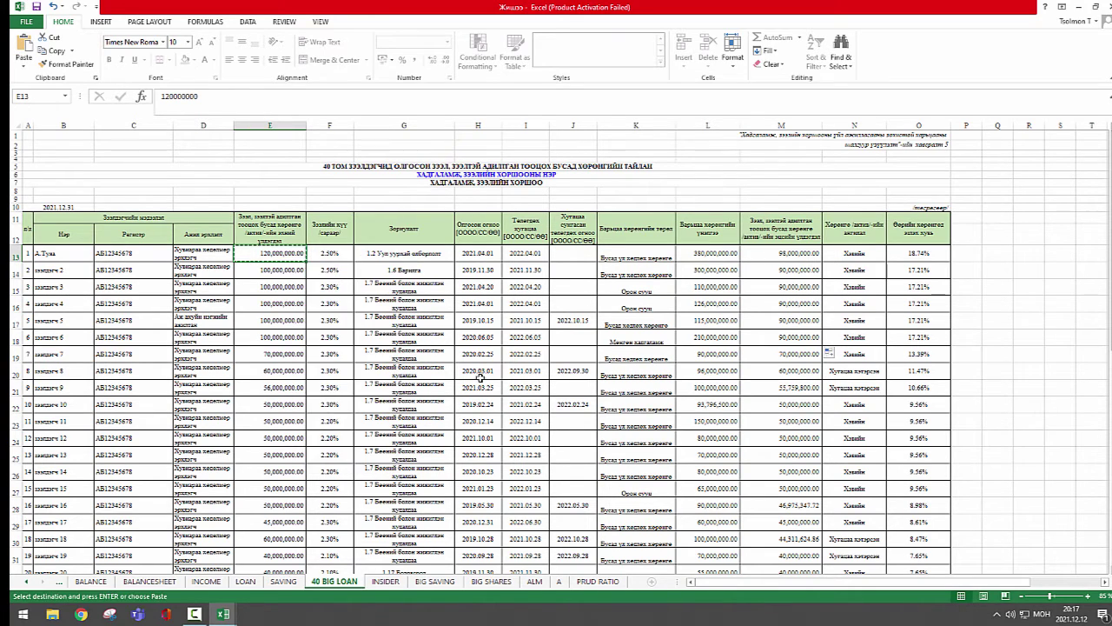
# Return to the blank report workbook and use Paste Special with Values to place the copied amount in E13 of 40 BIG LOAN.
pyautogui.moveTo(223, 613)
pyautogui.click(209, 555)
pyautogui.click(227, 247)
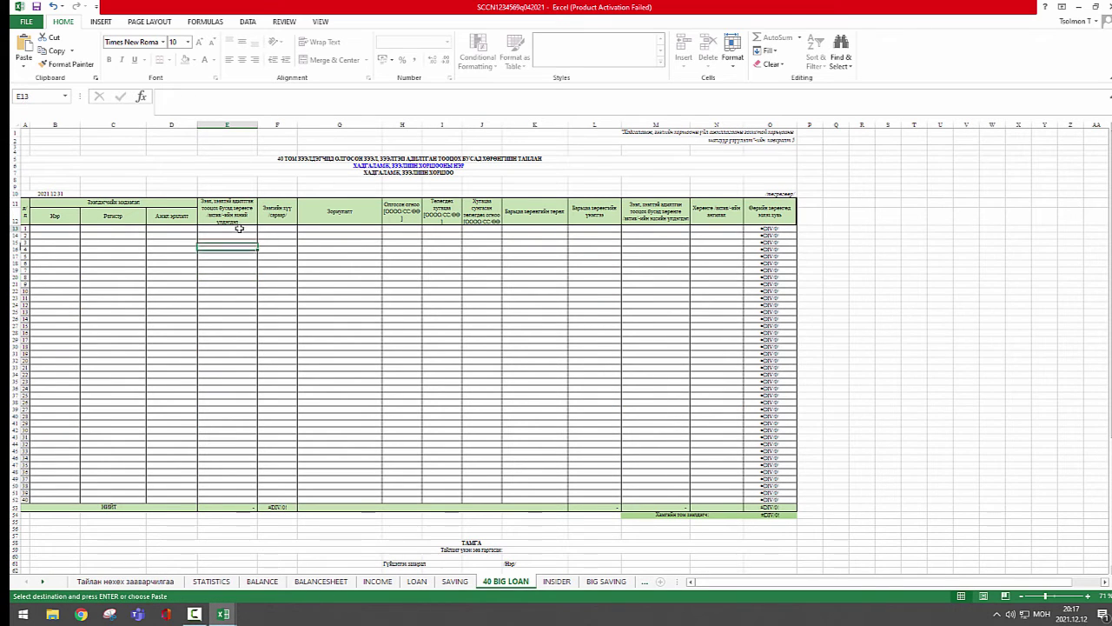
pyautogui.click(224, 230)
pyautogui.rightClick(224, 231)
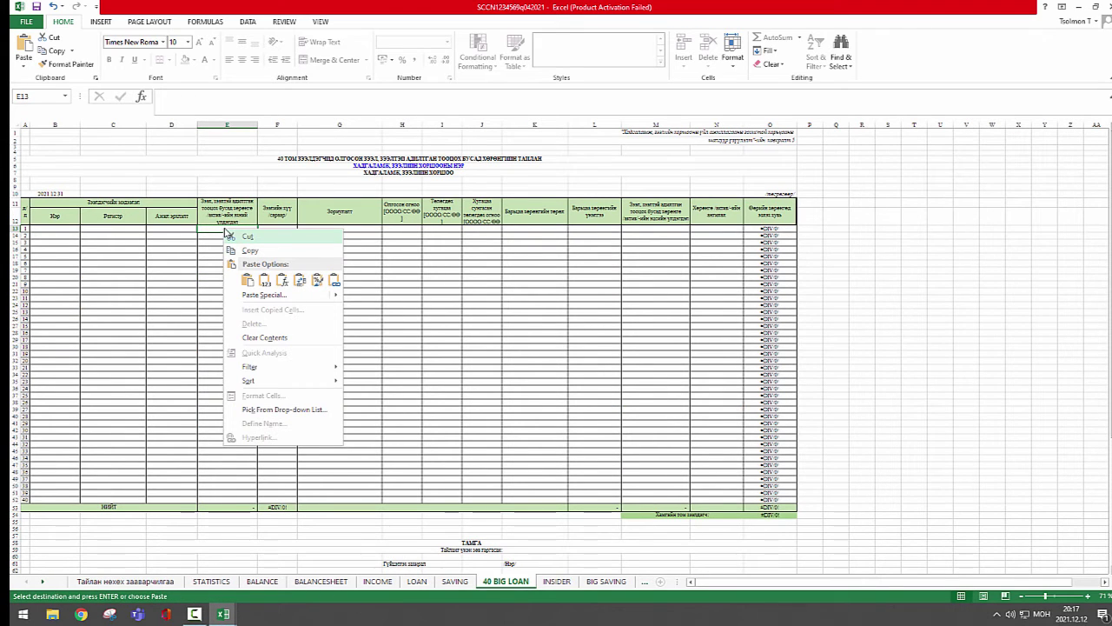
pyautogui.click(266, 297)
pyautogui.click(174, 246)
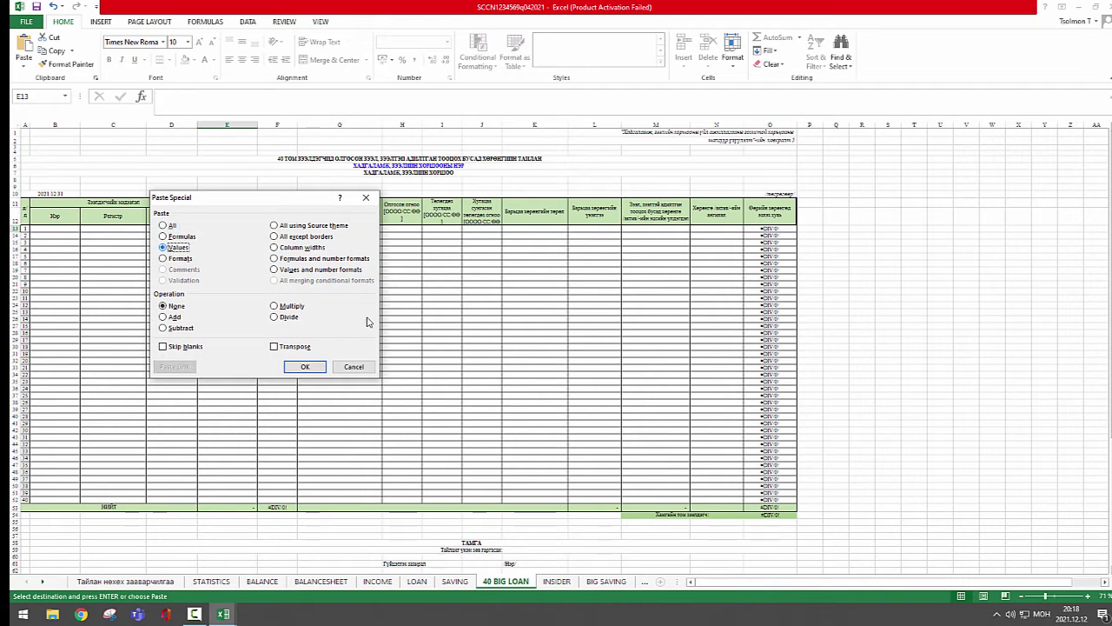
pyautogui.click(301, 366)
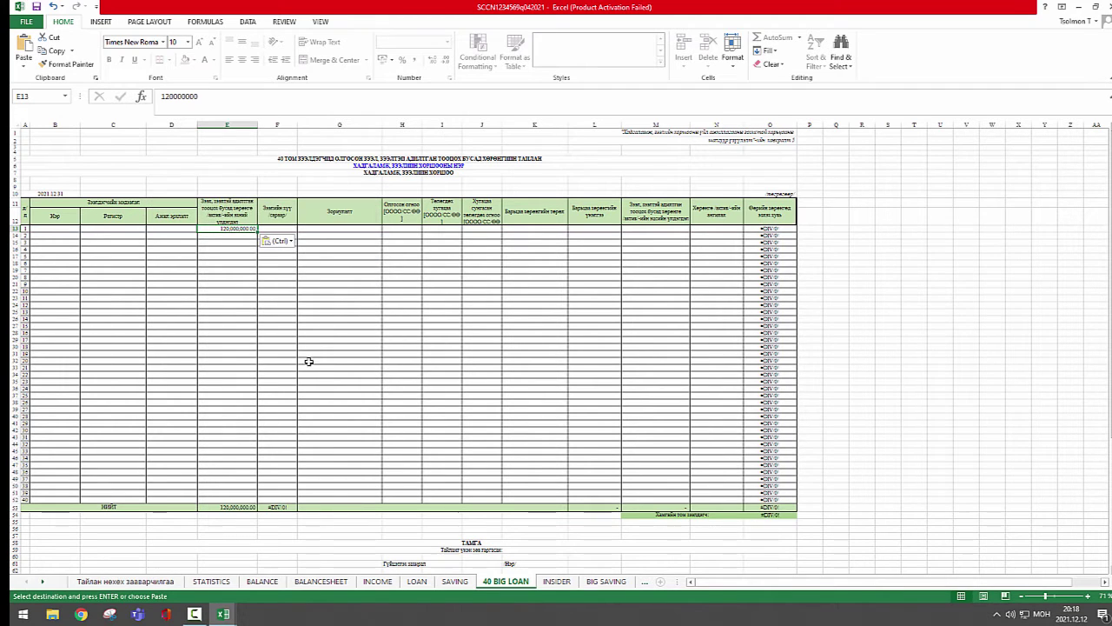
# Paste the same amount as values only into E14, and clear the contents of both E13 and E14.
pyautogui.rightClick(226, 239)
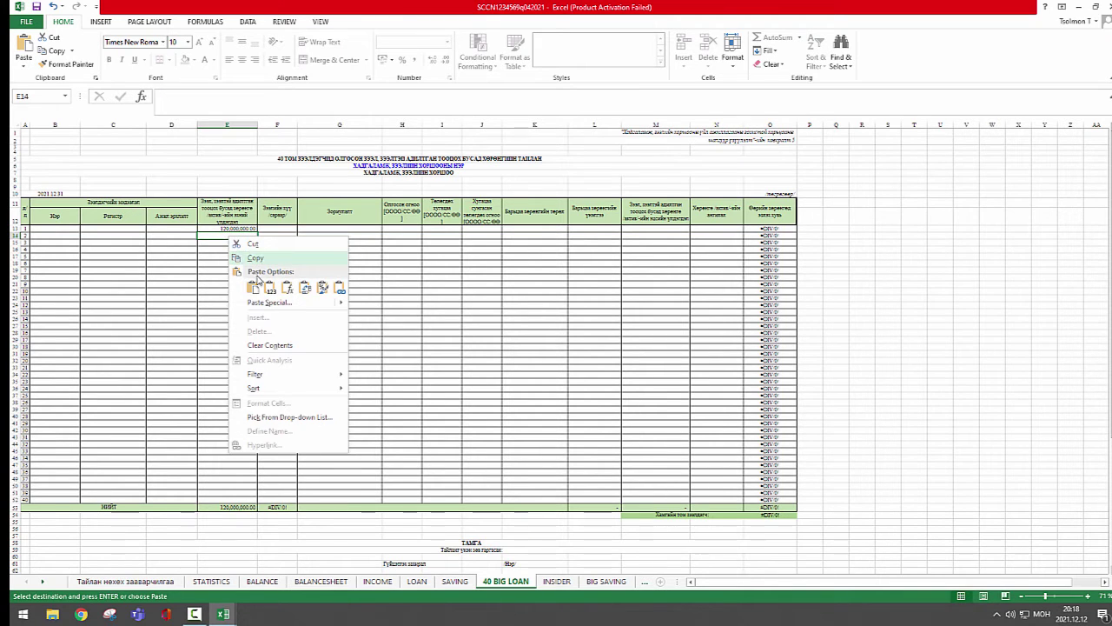
pyautogui.click(270, 288)
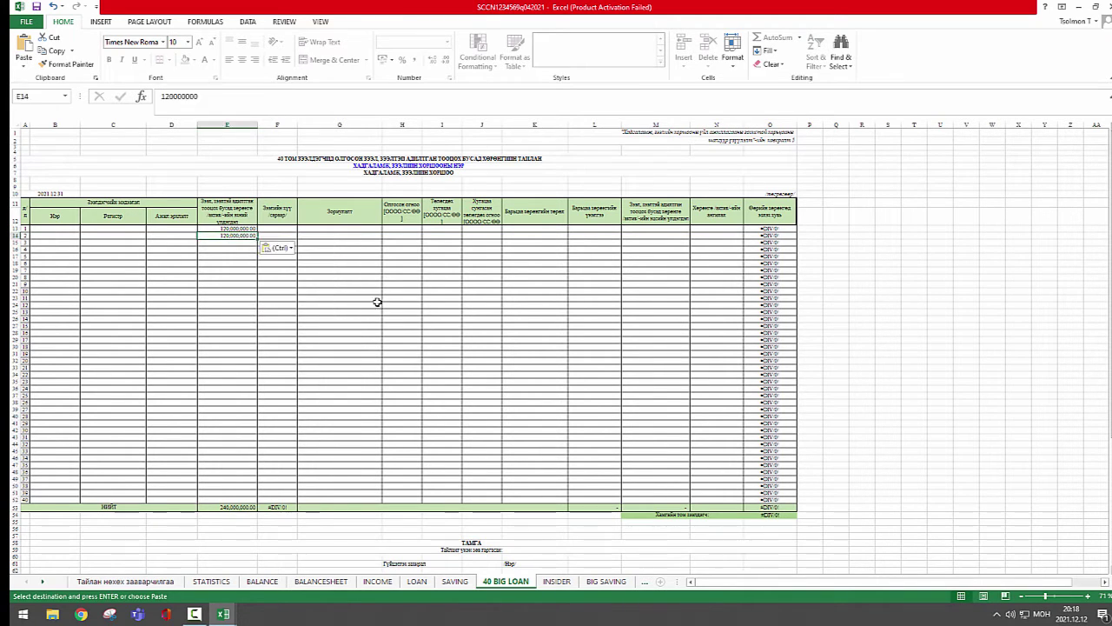
pyautogui.moveTo(240, 228); pyautogui.dragTo(240, 235)
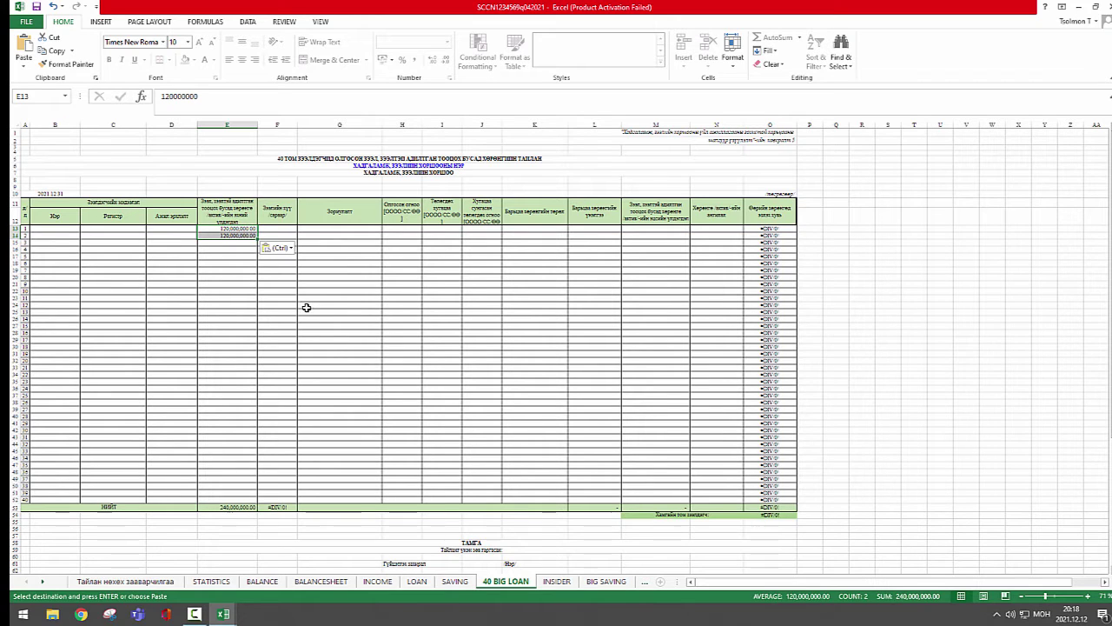
pyautogui.press('Delete')
# Review the headers for occupation, loan purpose, collateral type and asset classification on the 40 BIG LOAN sheet.
pyautogui.click(155, 221)
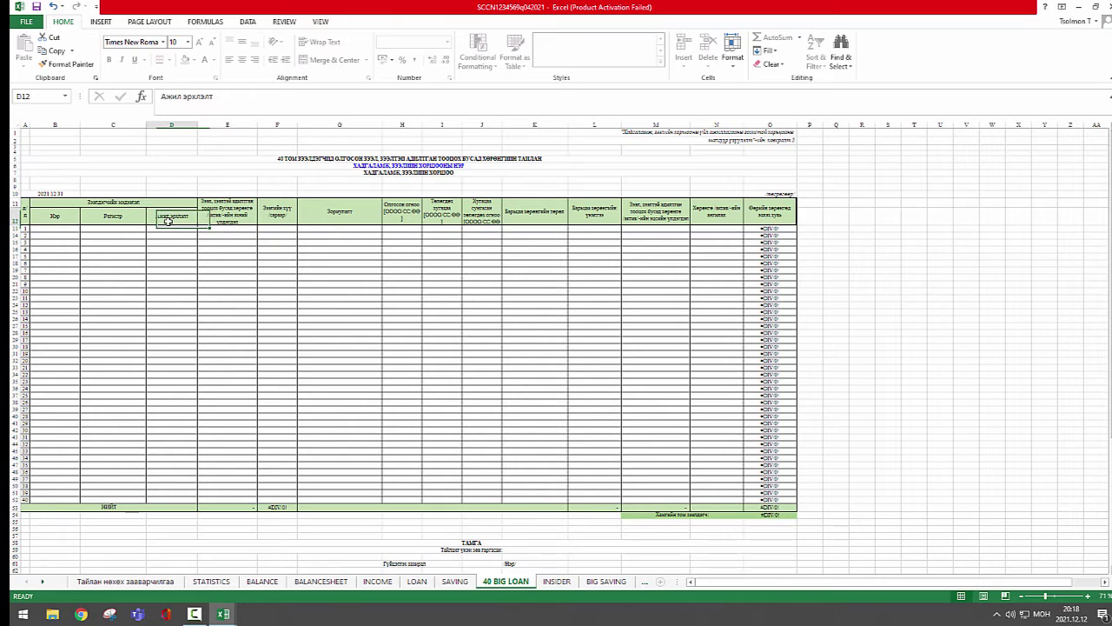
pyautogui.click(328, 211)
pyautogui.click(549, 216)
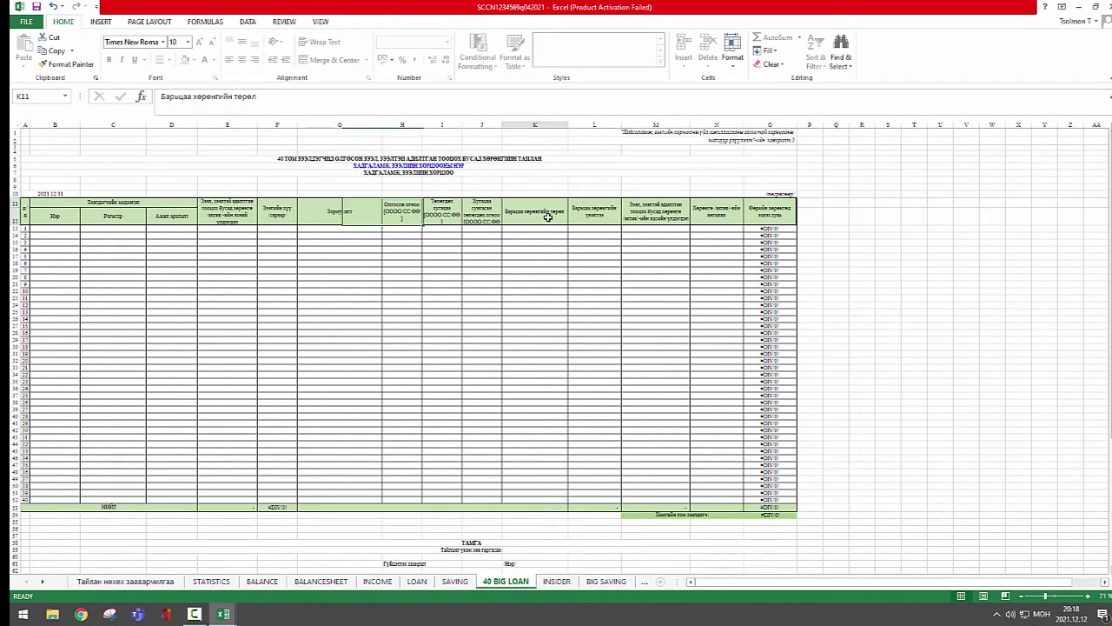
pyautogui.click(714, 212)
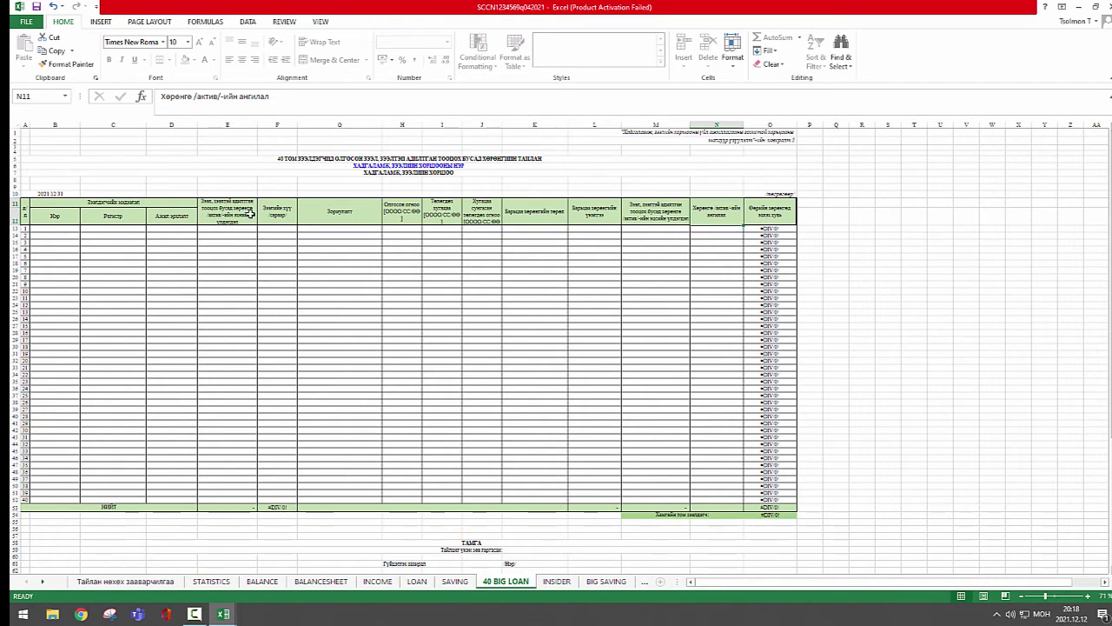
pyautogui.click(173, 219)
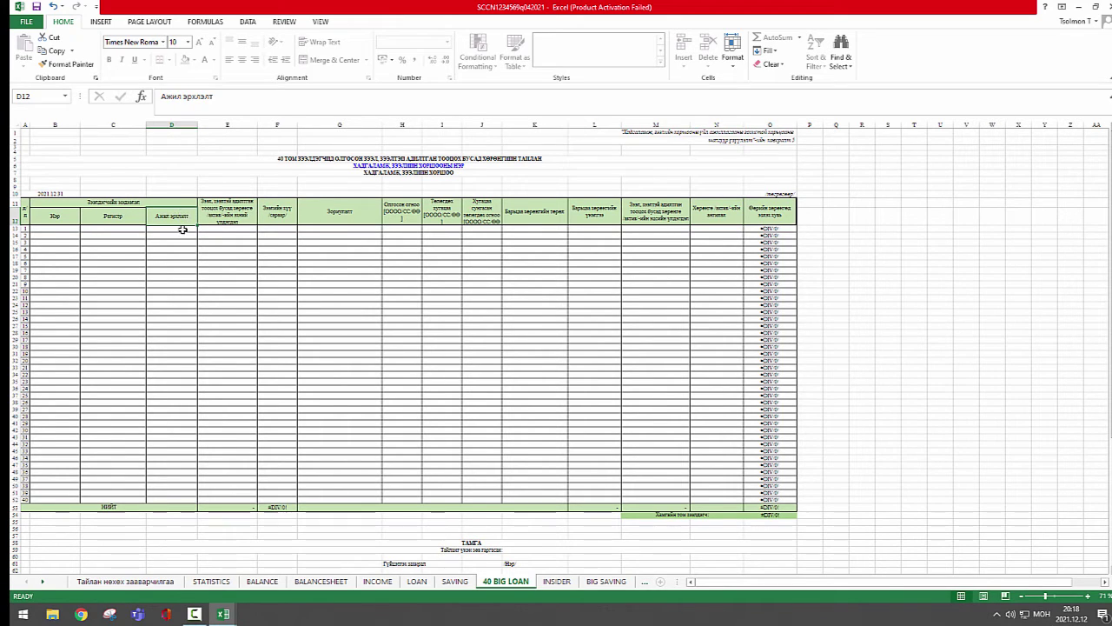
# Inspect the predefined choices available for occupation in D13, loan purpose in G13 and collateral type in K13, without choosing any.
pyautogui.click(179, 230)
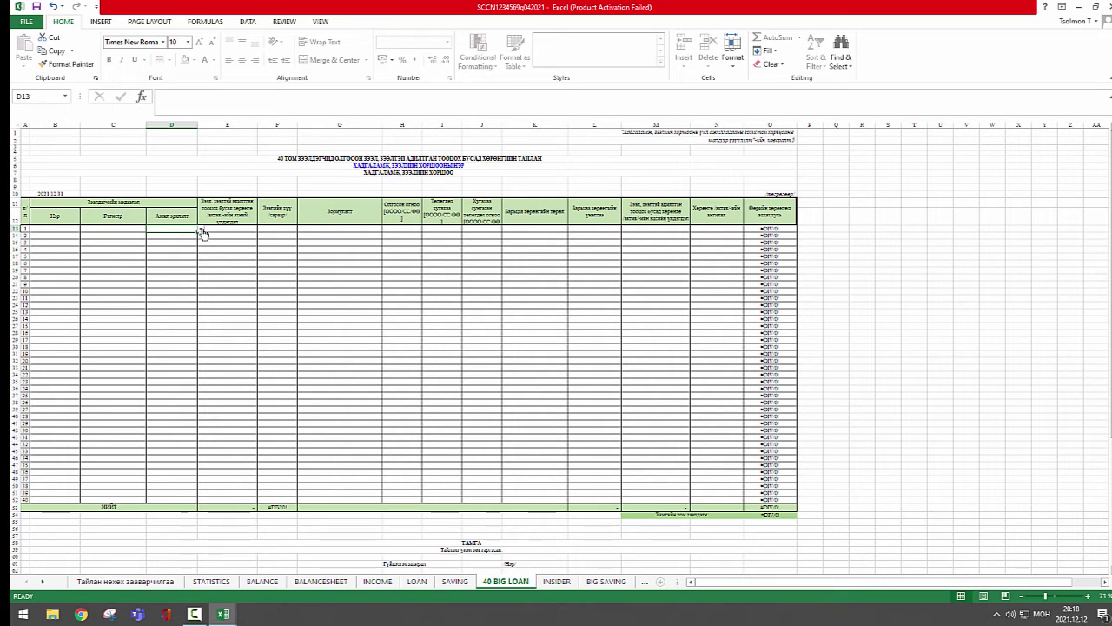
pyautogui.click(201, 232)
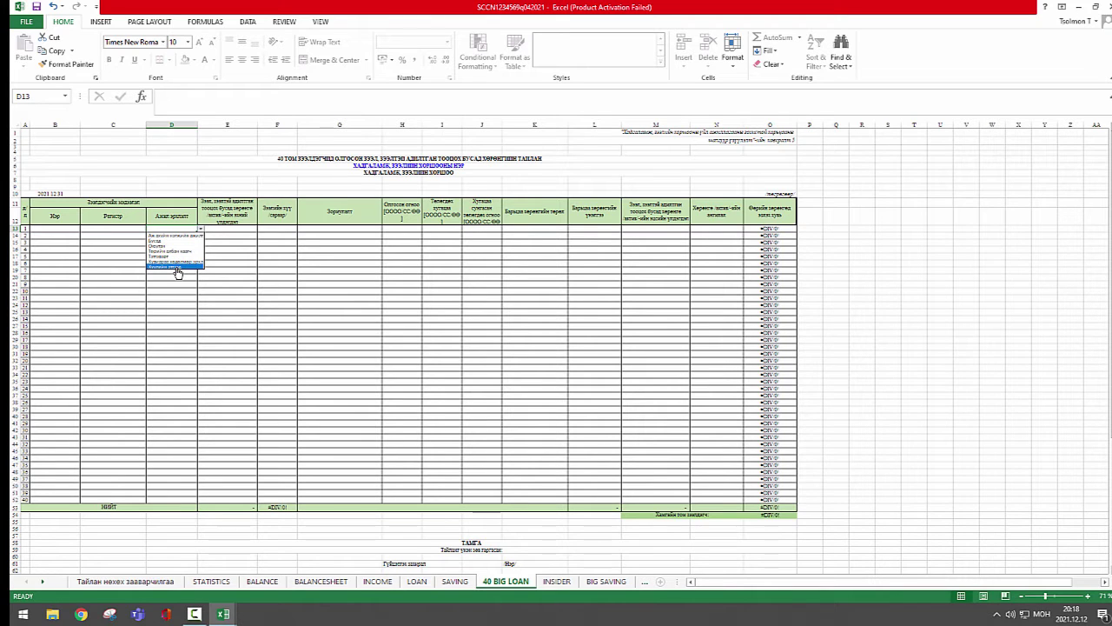
pyautogui.press('Escape')
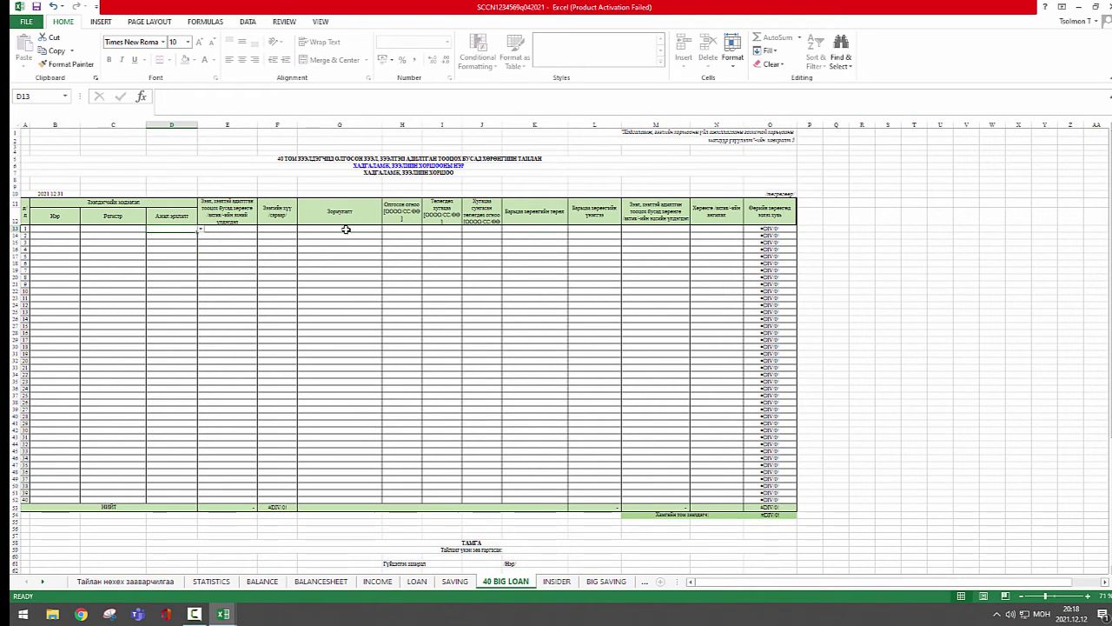
pyautogui.click(346, 230)
pyautogui.click(385, 230)
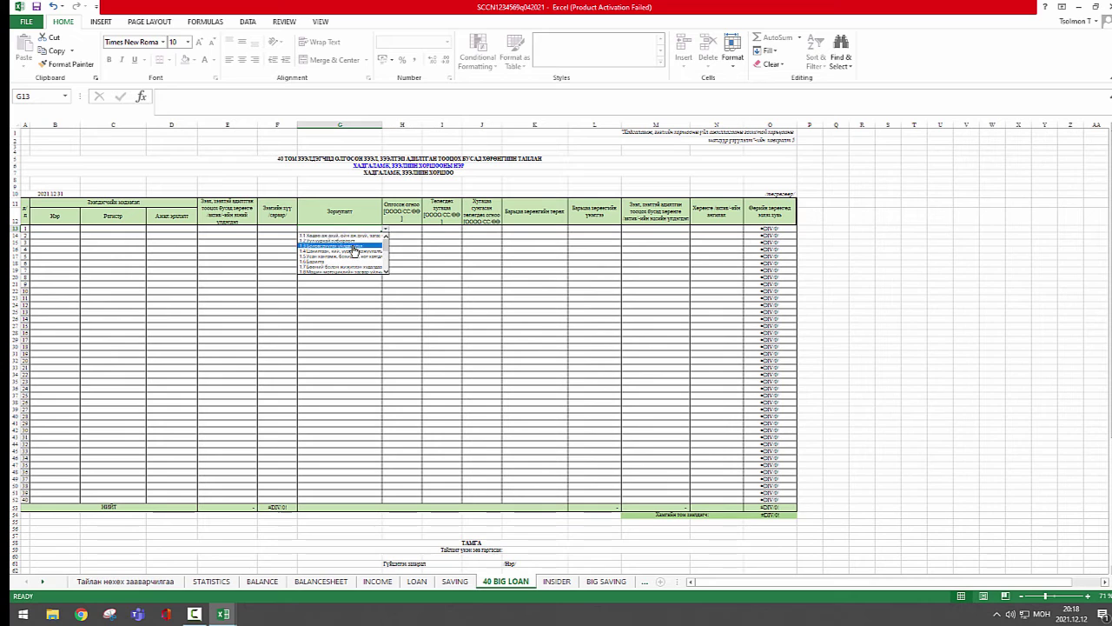
pyautogui.scroll(-2, 385, 261)
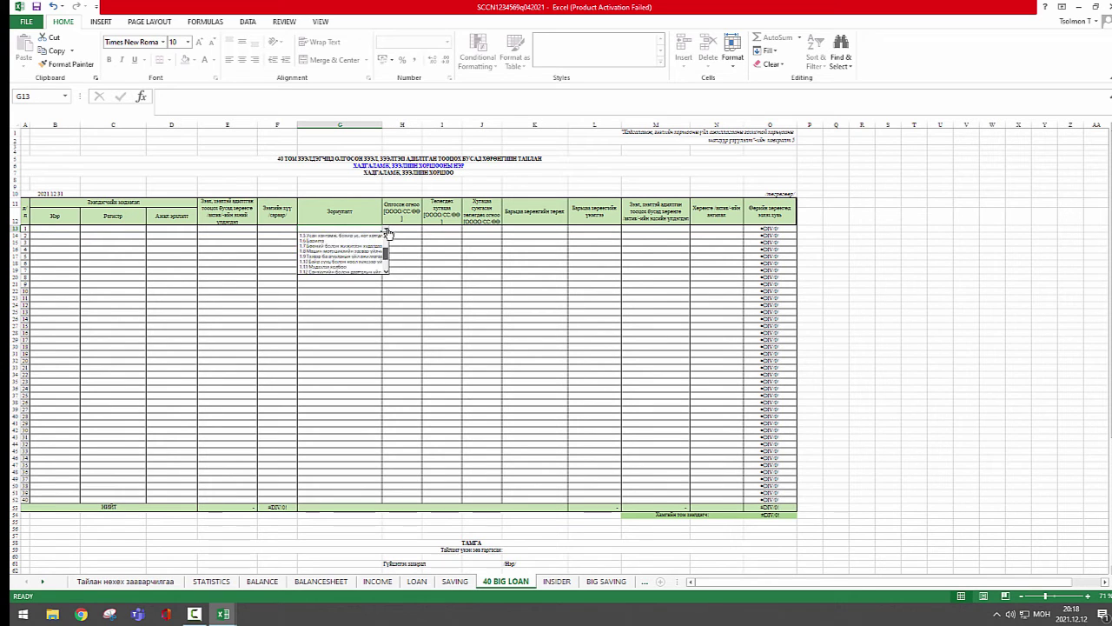
pyautogui.click(530, 231)
pyautogui.click(572, 231)
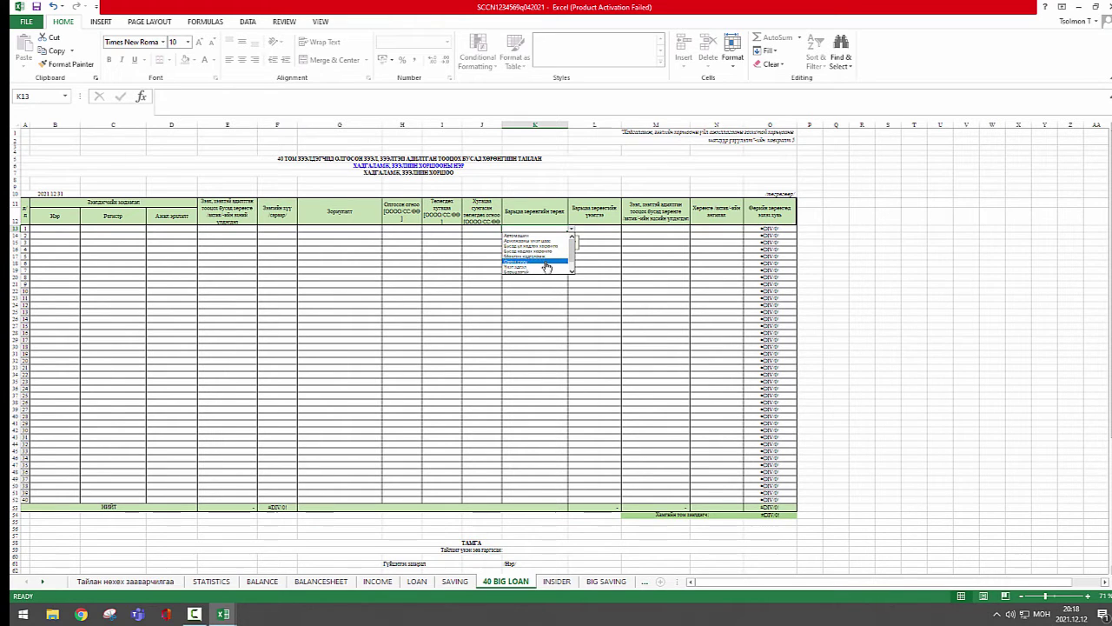
pyautogui.click(572, 231)
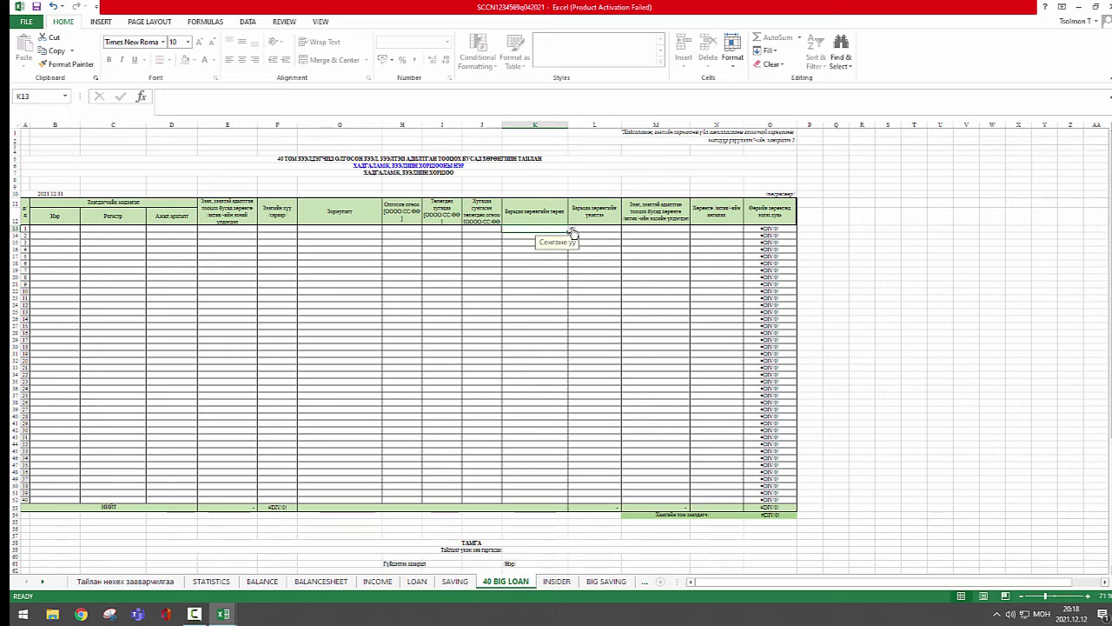
# Inspect the predefined asset classification choices in N13 without choosing any.
pyautogui.click(699, 232)
pyautogui.click(745, 230)
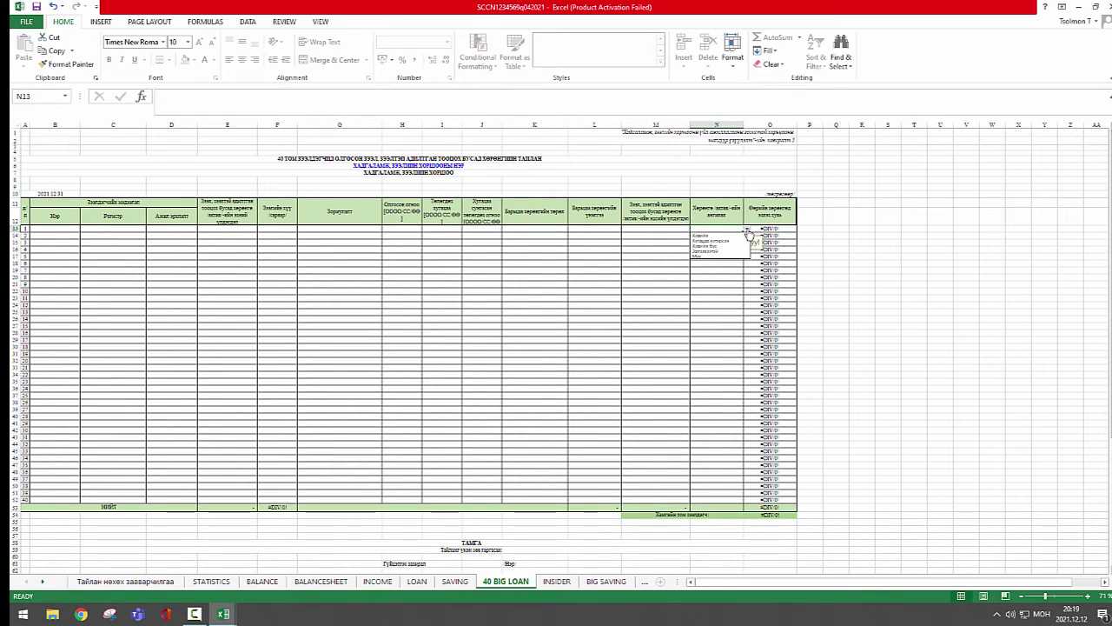
pyautogui.click(747, 231)
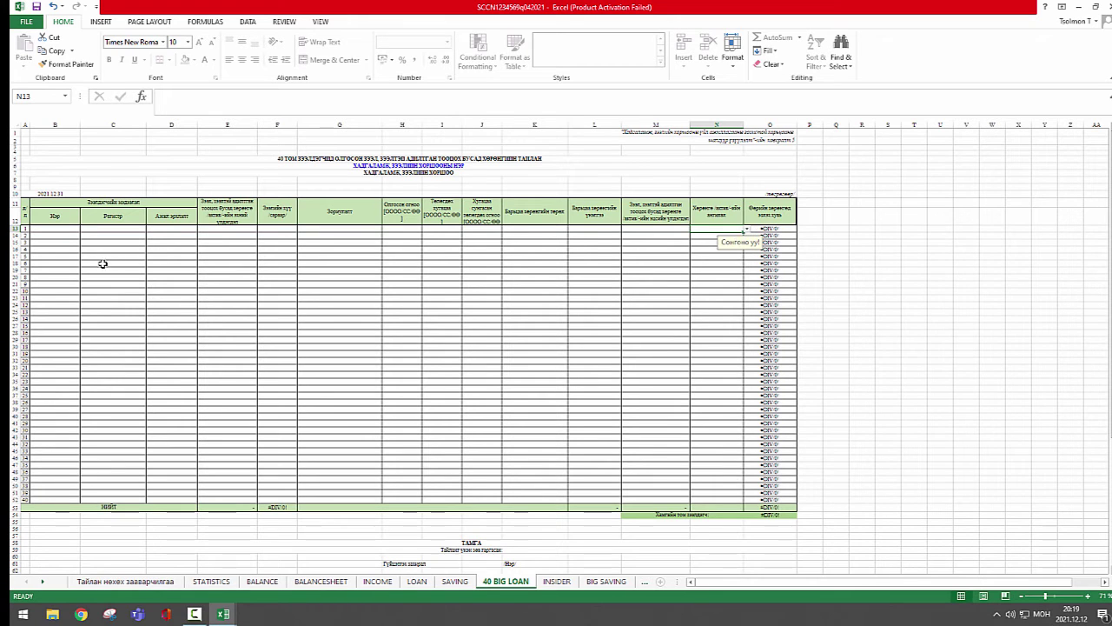
pyautogui.press('Return')
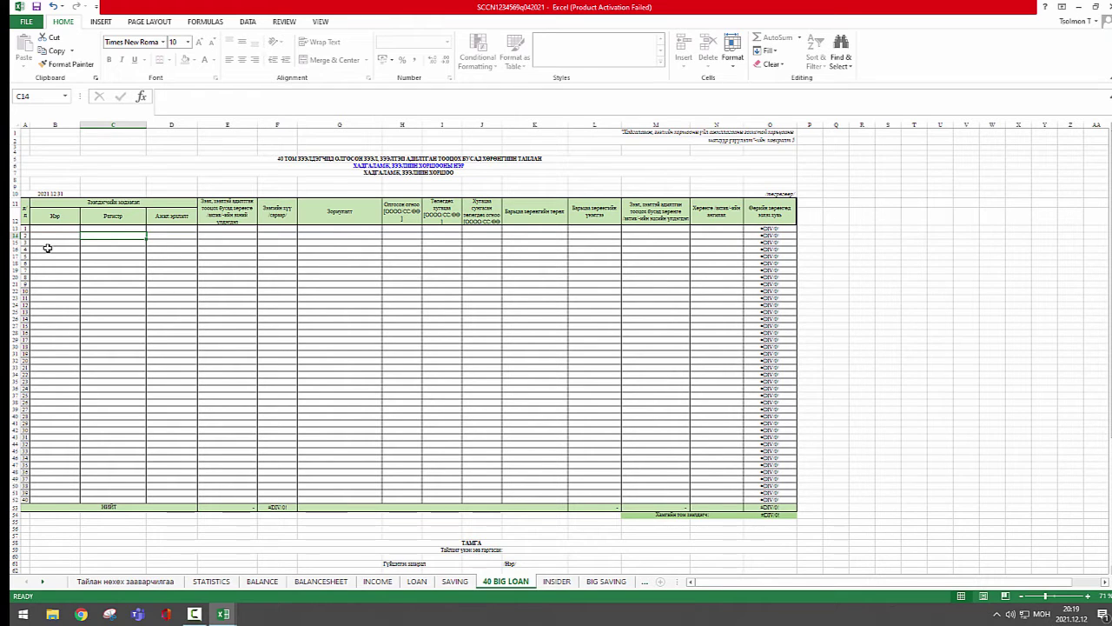
# Review the borrower name cells in column B, from row 13 down, on the blank 40 BIG LOAN sheet.
pyautogui.moveTo(52, 229); pyautogui.dragTo(68, 344)
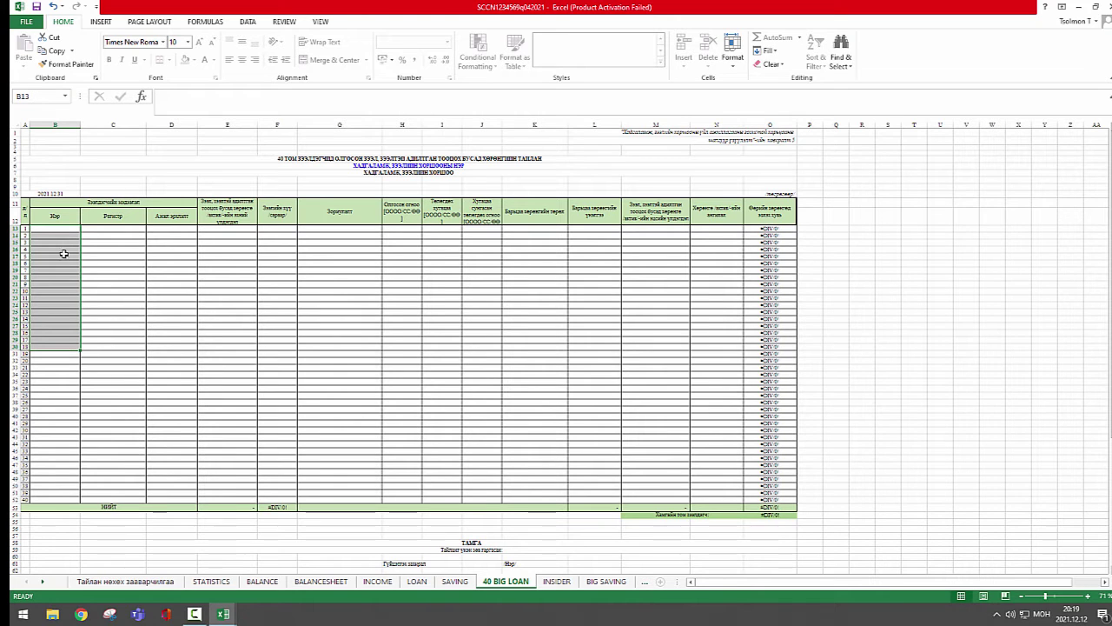
pyautogui.moveTo(61, 228); pyautogui.dragTo(63, 270)
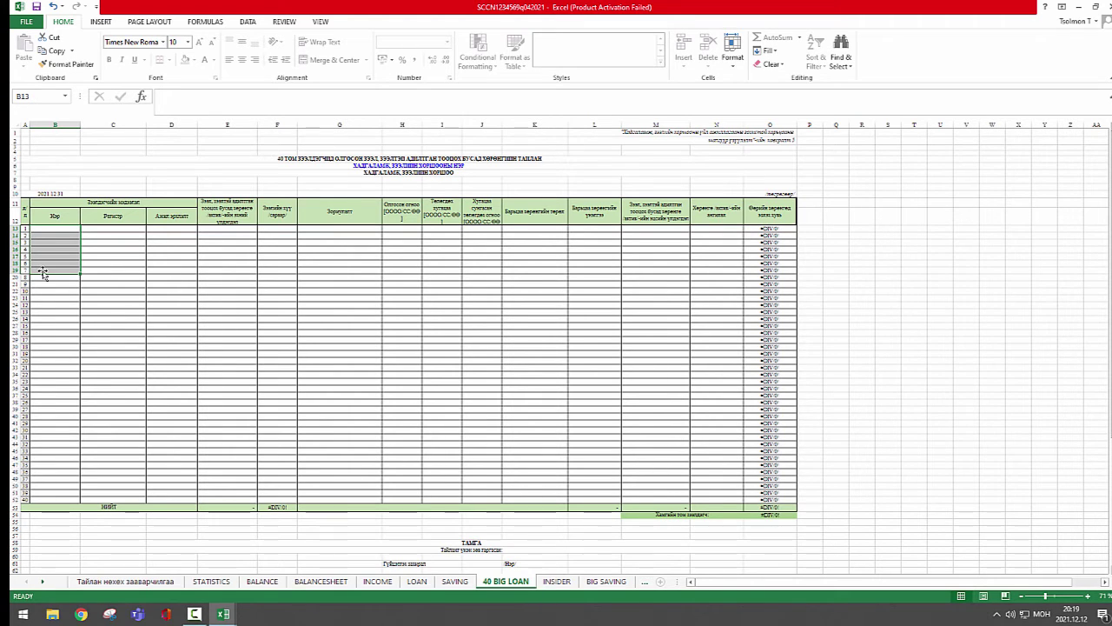
pyautogui.click(42, 235)
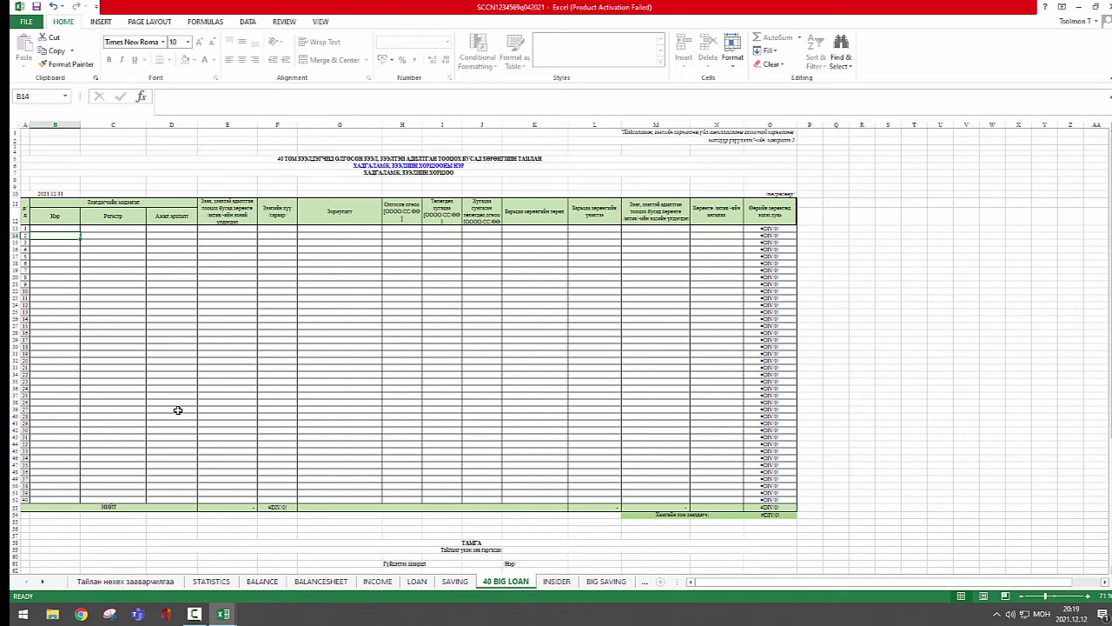
# Switch to the example workbook Жишээ and review the borrower name, register and occupation headers on its 40 BIG LOAN sheet.
pyautogui.click(1080, 7)
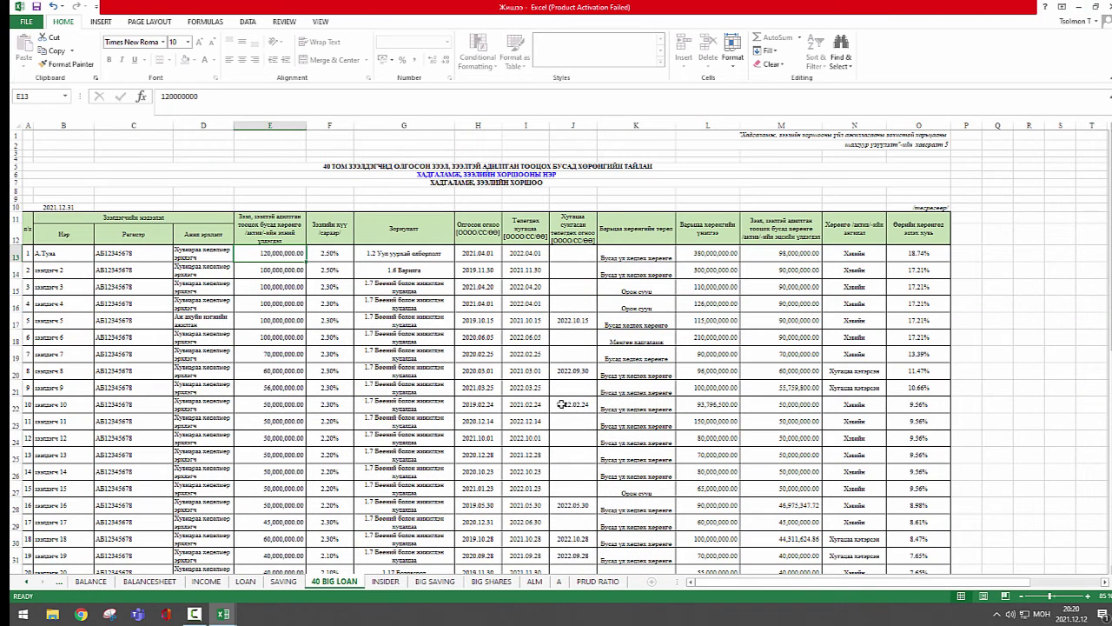
pyautogui.scroll(-1, 330, 374)
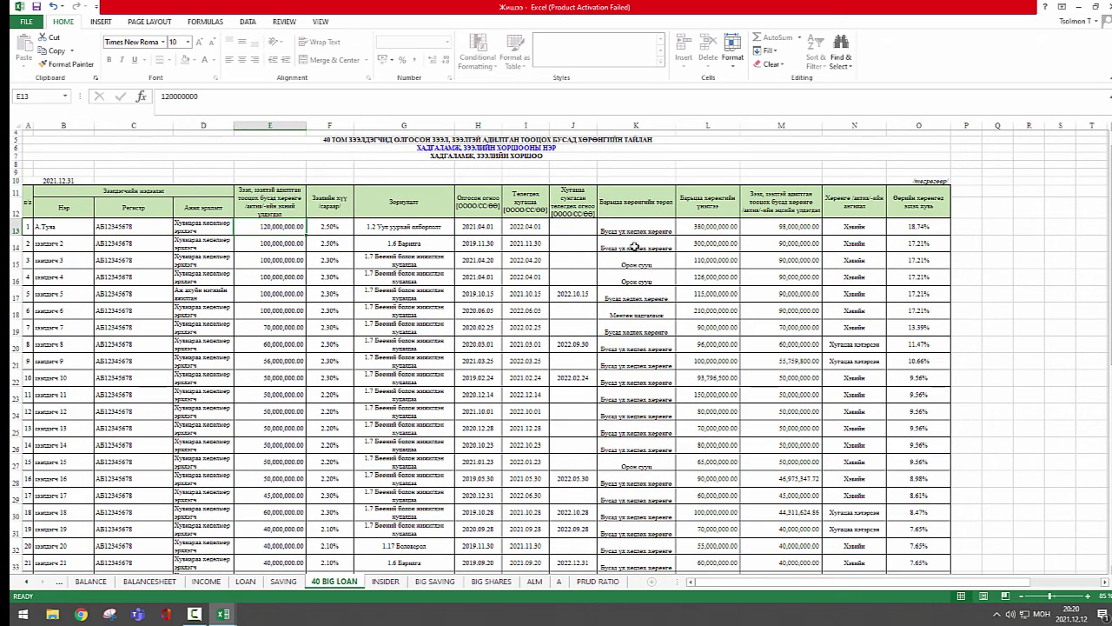
pyautogui.click(62, 229)
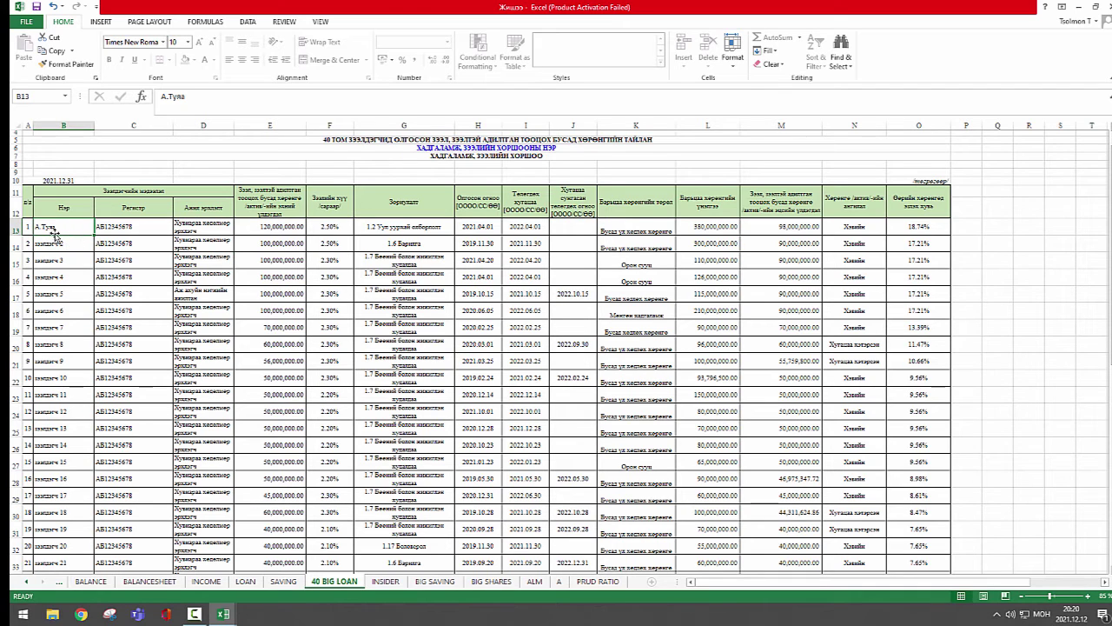
pyautogui.click(66, 211)
pyautogui.click(130, 211)
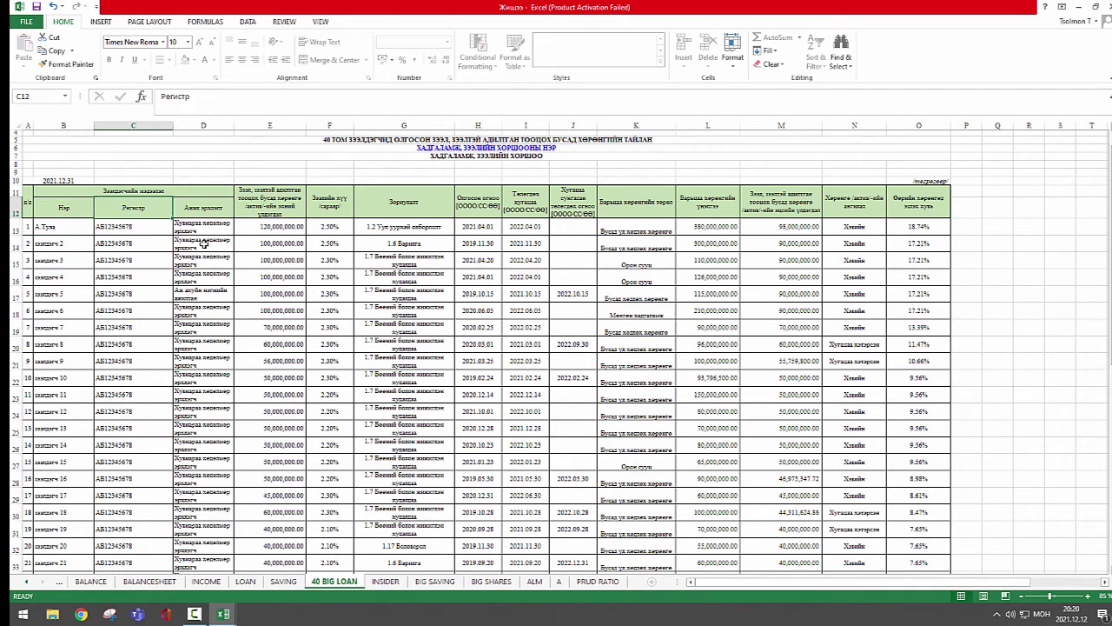
pyautogui.click(213, 207)
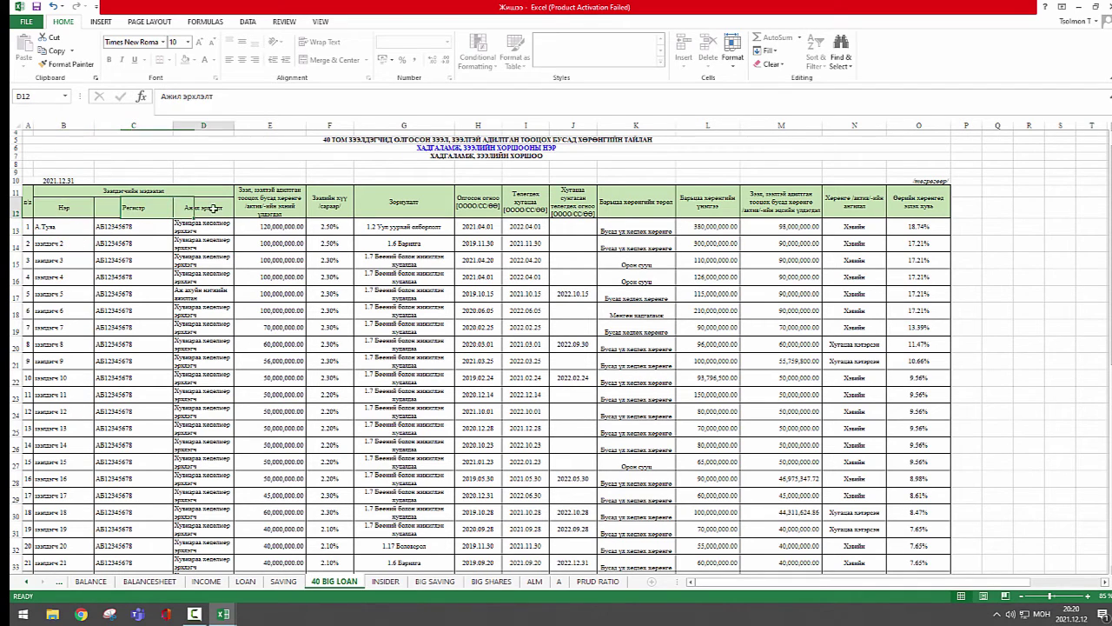
# Go through the first borrower's name and register cells, and choose Хувиараа хөдөлмөр эрхлэгч as the occupation in D13.
pyautogui.click(68, 227)
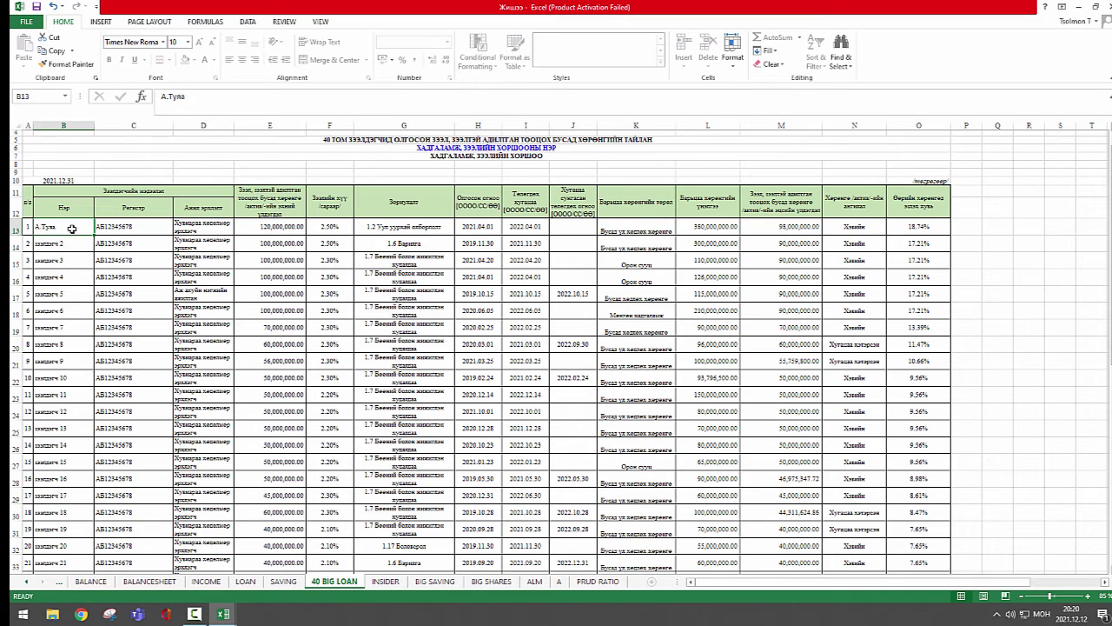
pyautogui.click(153, 227)
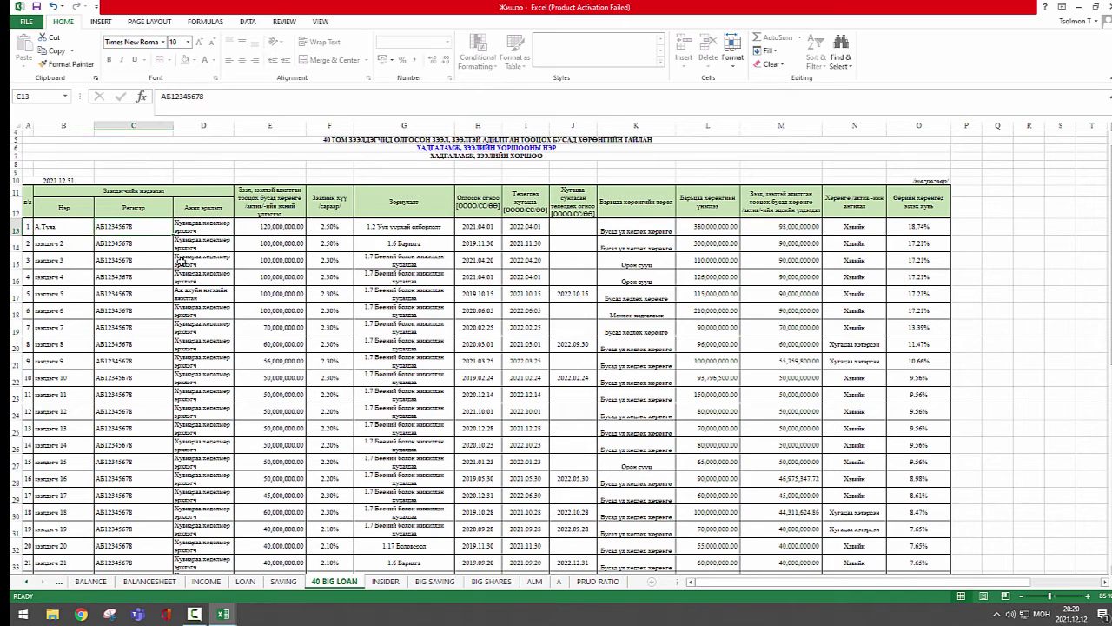
pyautogui.click(202, 228)
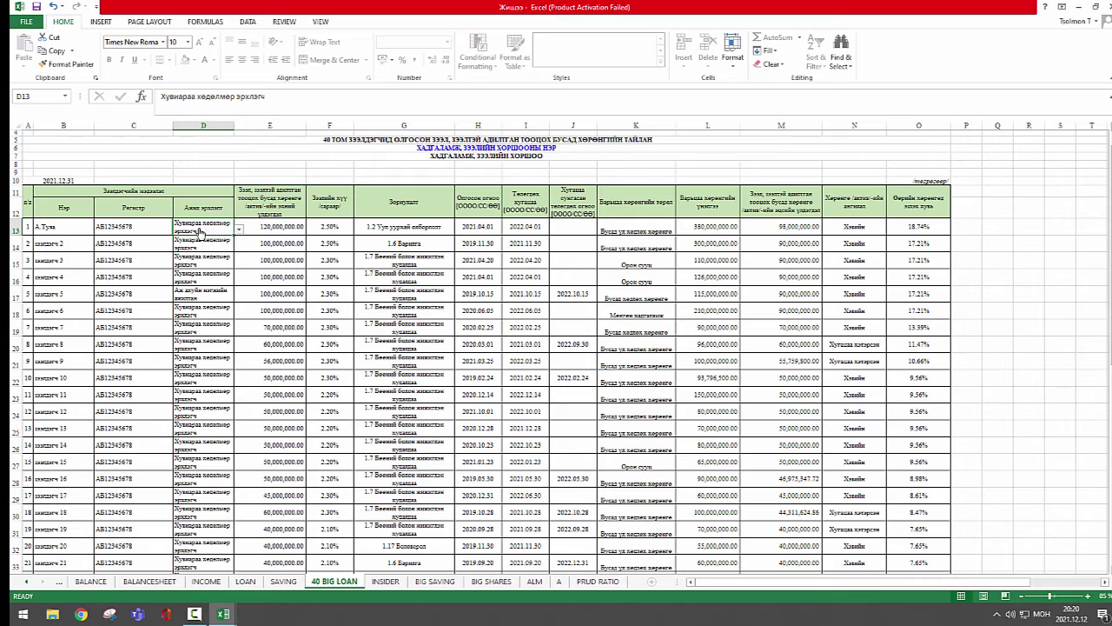
pyautogui.click(238, 229)
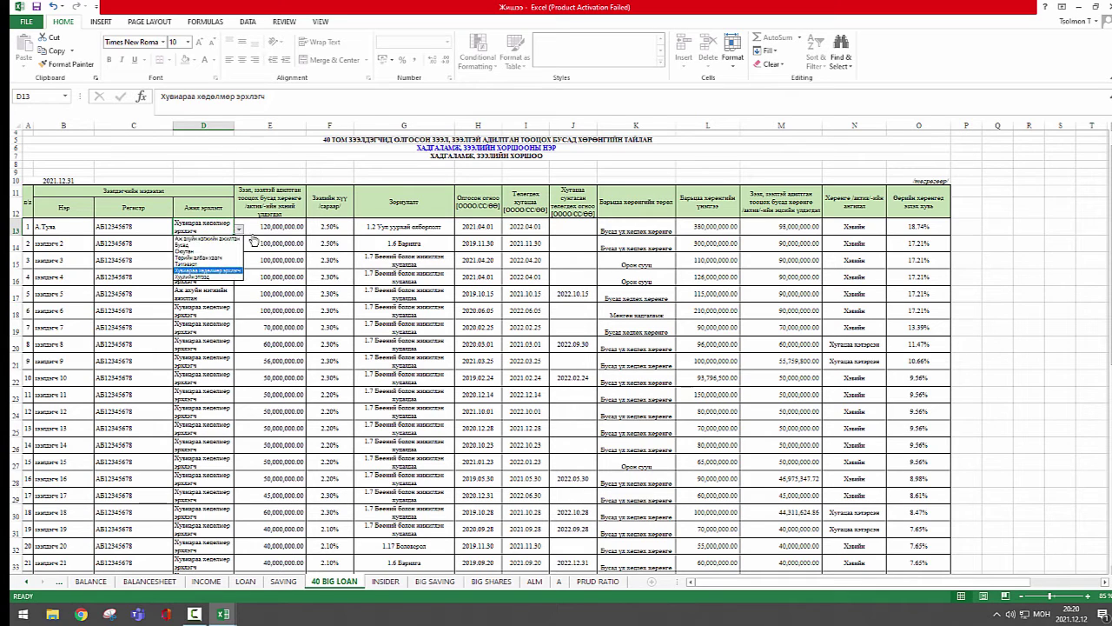
pyautogui.click(192, 271)
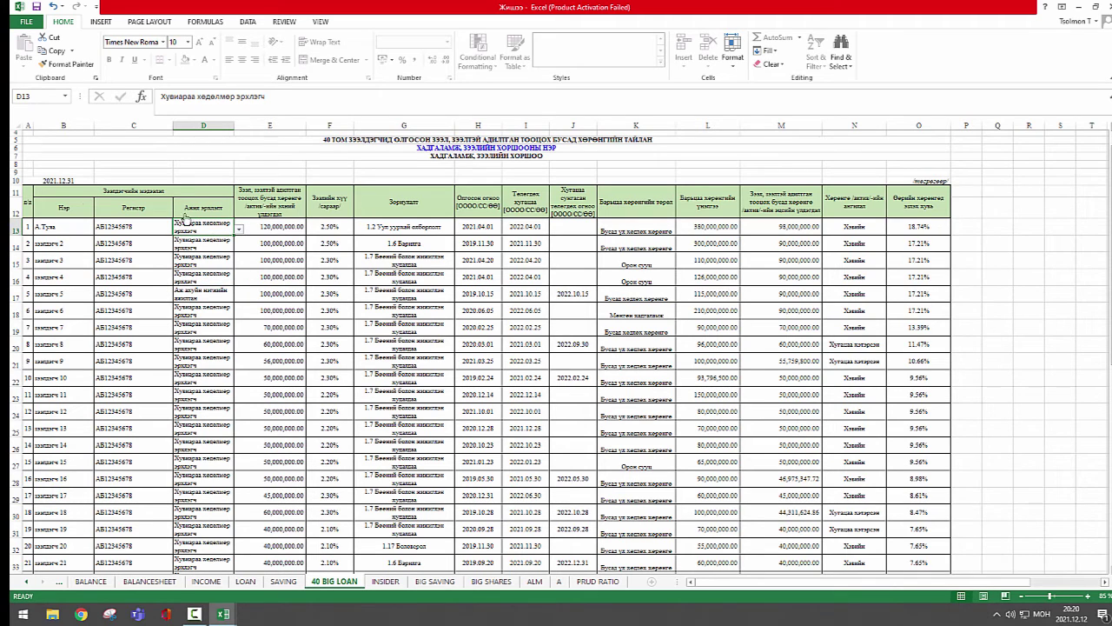
# Review the first borrower's register number, occupation and opening loan balance in C13, D13 and E13.
pyautogui.click(281, 226)
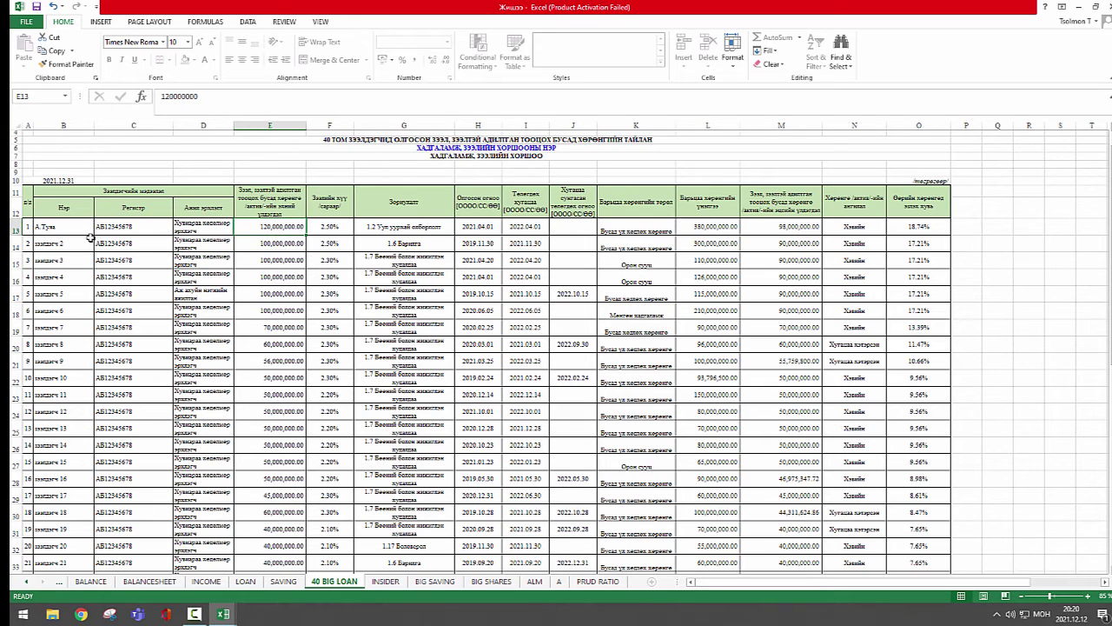
pyautogui.click(114, 230)
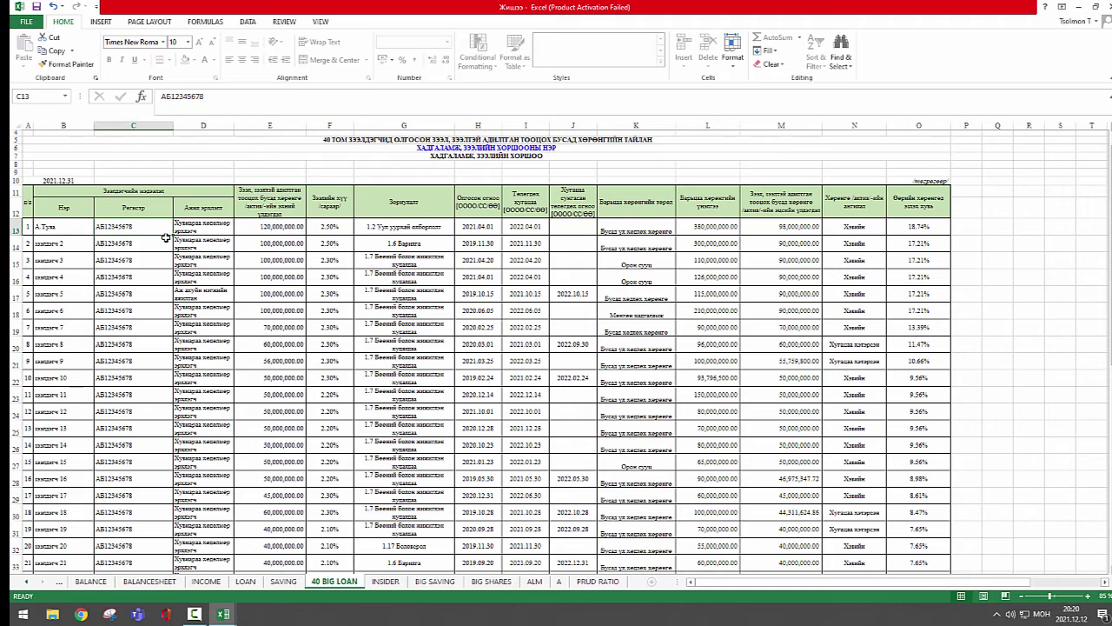
pyautogui.click(202, 228)
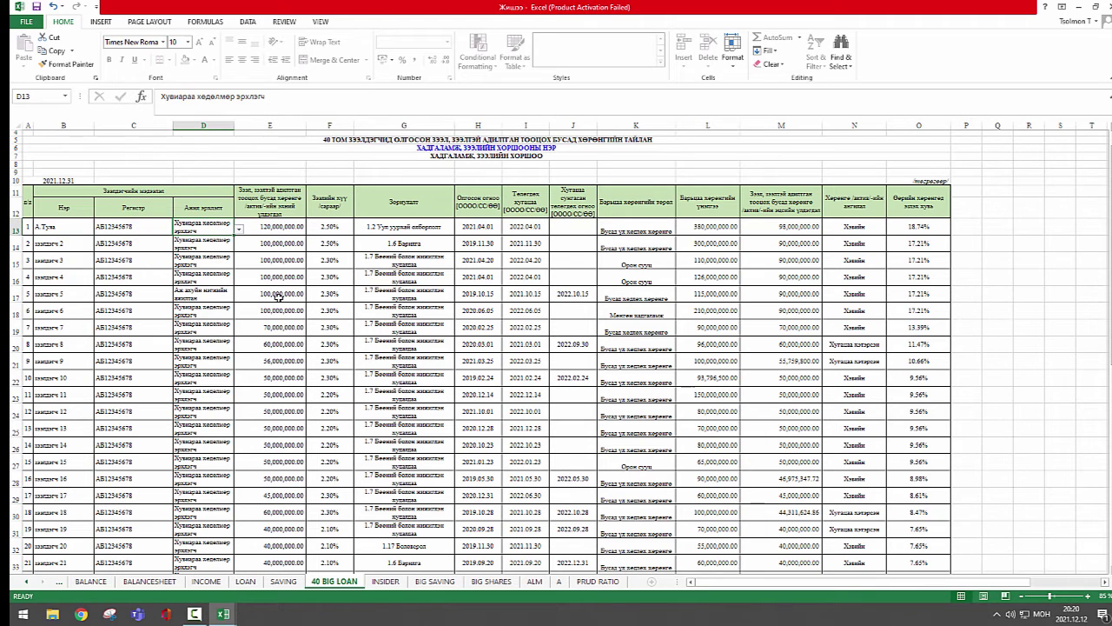
pyautogui.click(239, 228)
pyautogui.click(132, 231)
pyautogui.press('Right')
pyautogui.press('Right')
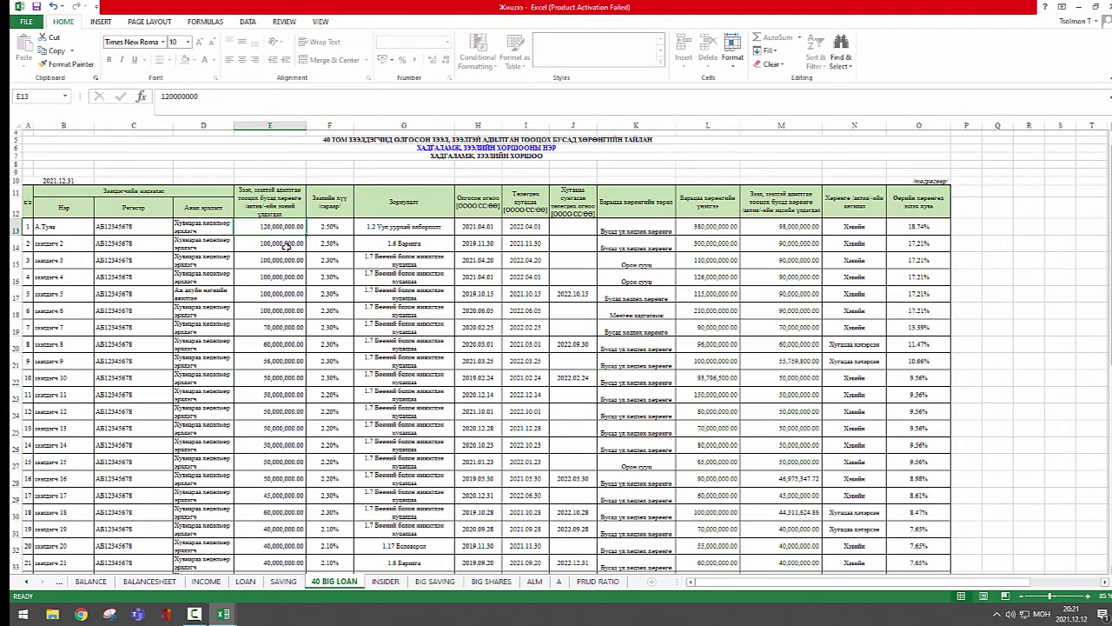
# Examine the monthly loan interest rate in F13 with its input note and the column's header.
pyautogui.click(334, 229)
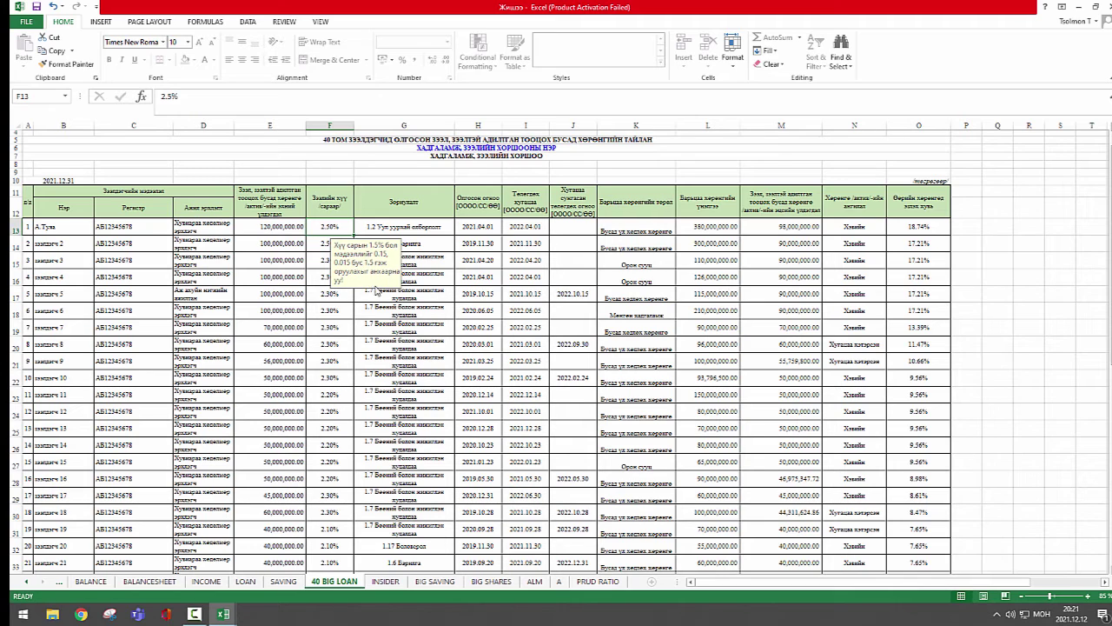
pyautogui.click(260, 231)
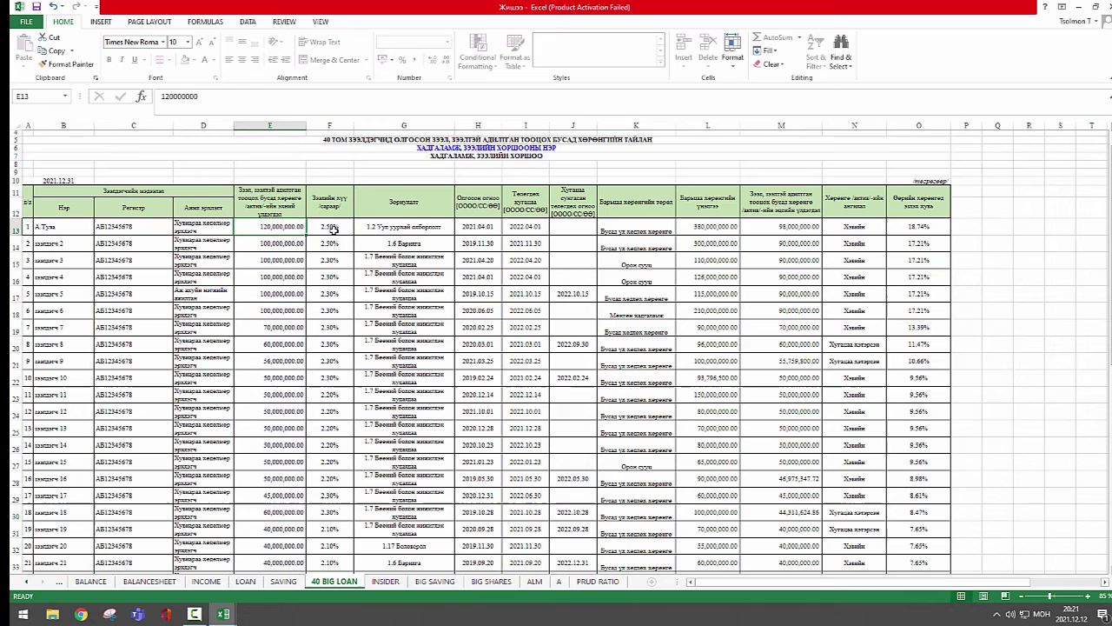
pyautogui.click(335, 227)
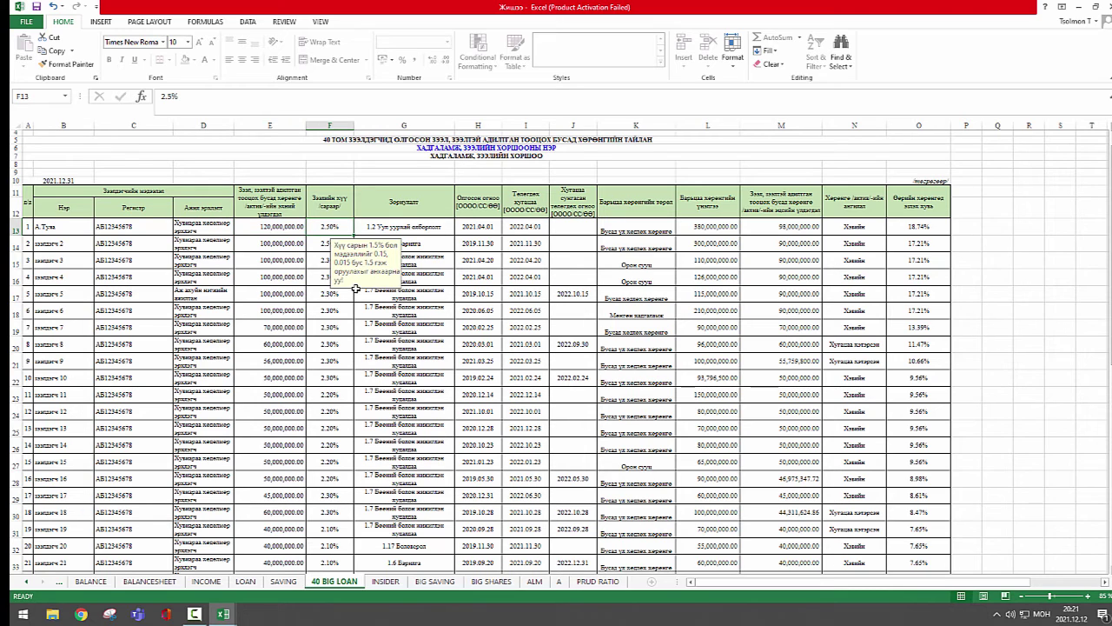
pyautogui.click(323, 203)
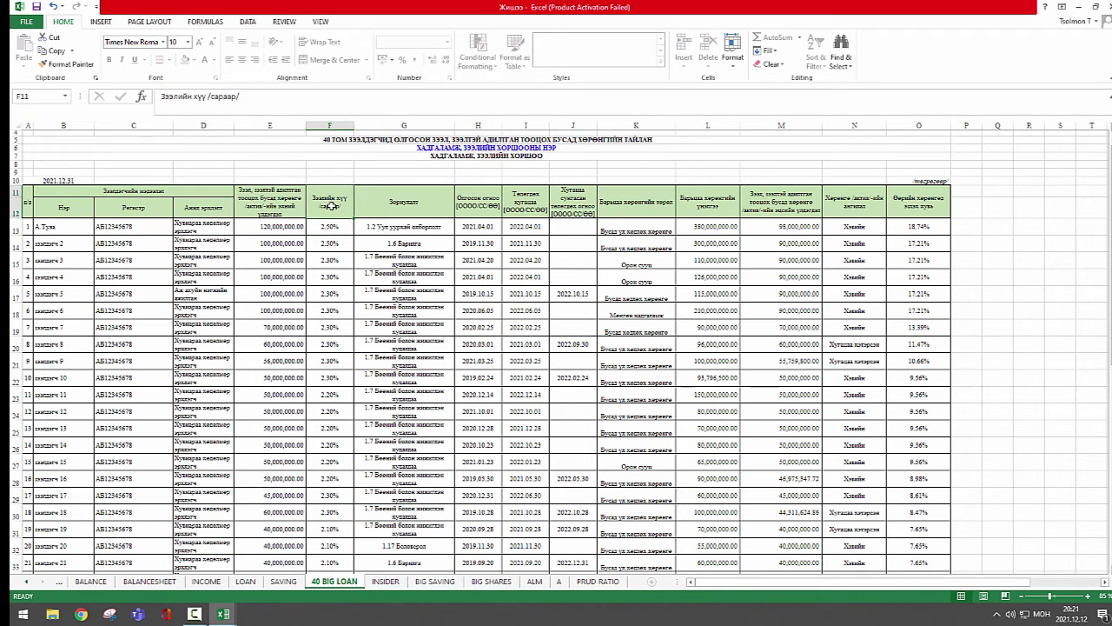
pyautogui.click(330, 225)
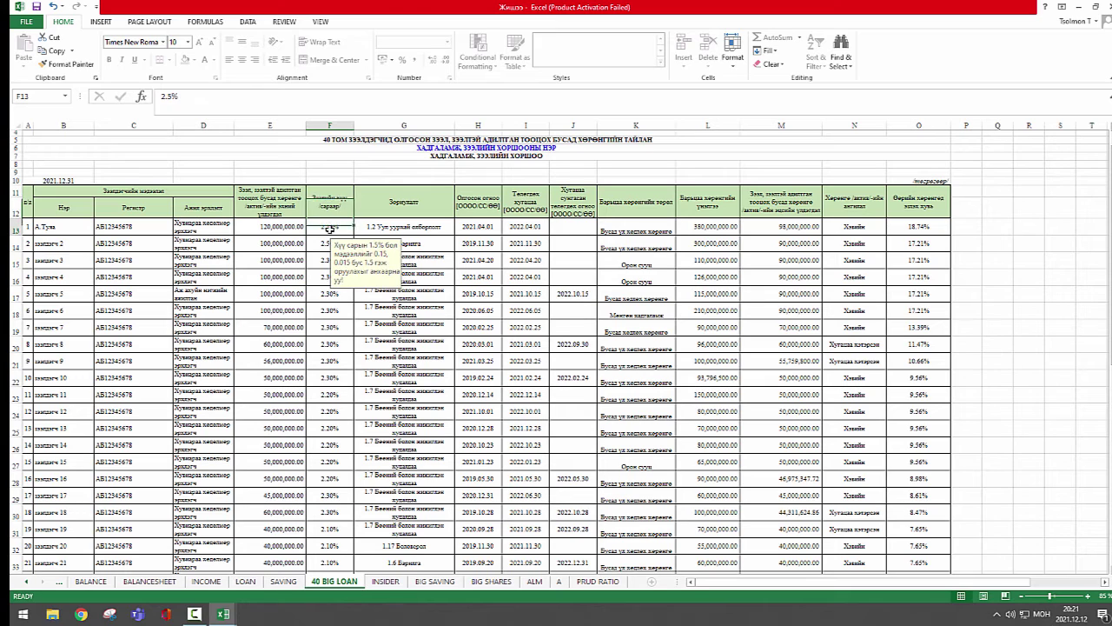
pyautogui.click(324, 216)
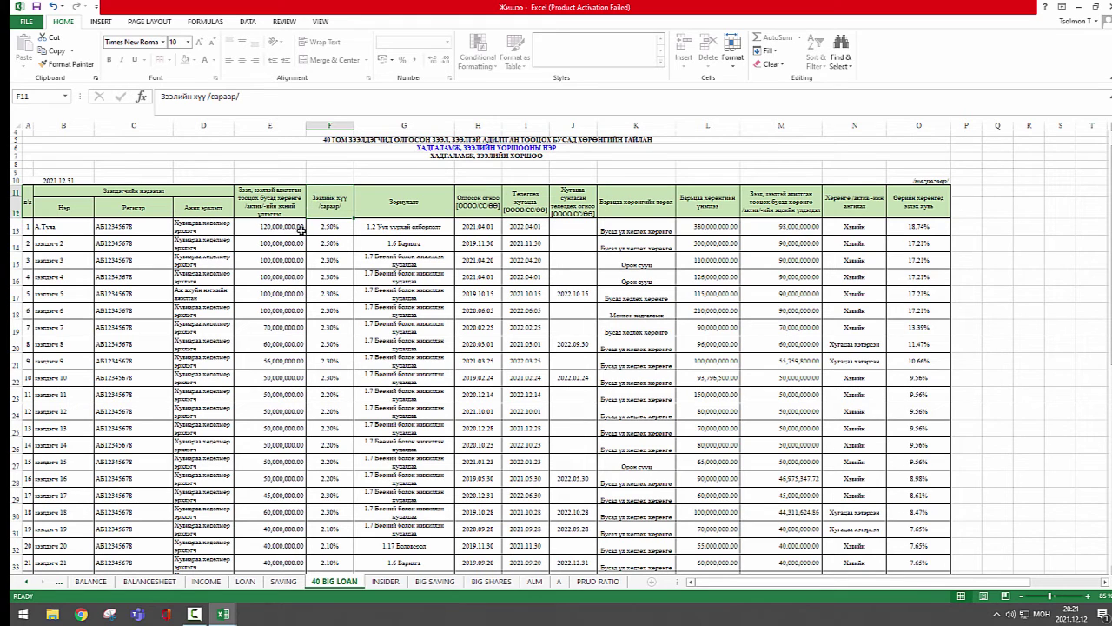
# Review the first borrower's loan purpose in G13, issue date in H13 and repayment due date in I13.
pyautogui.click(382, 227)
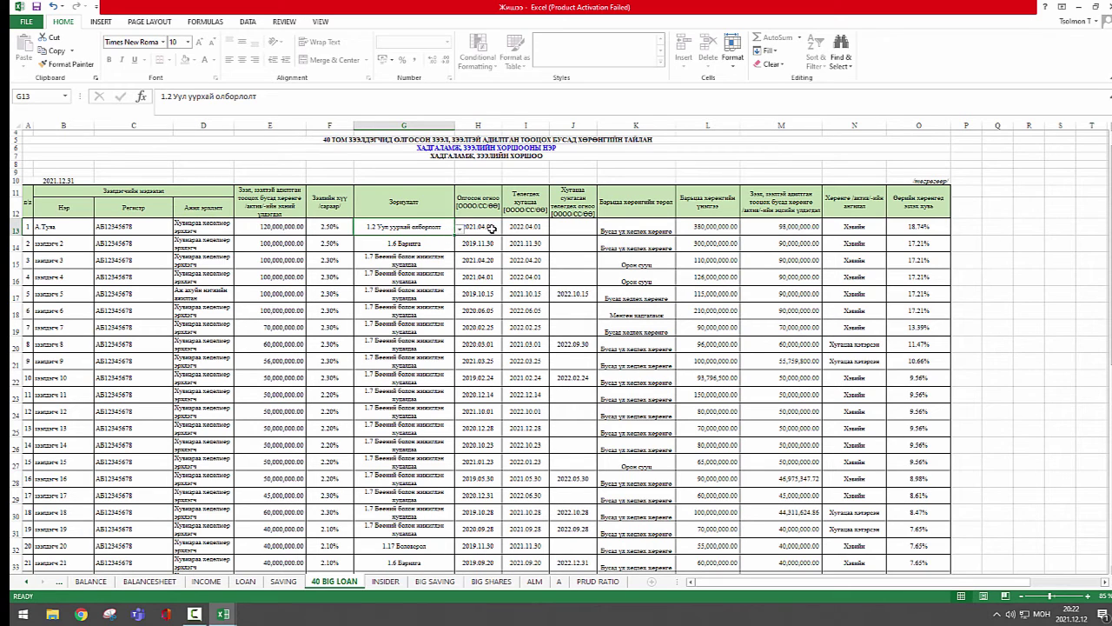
pyautogui.click(479, 226)
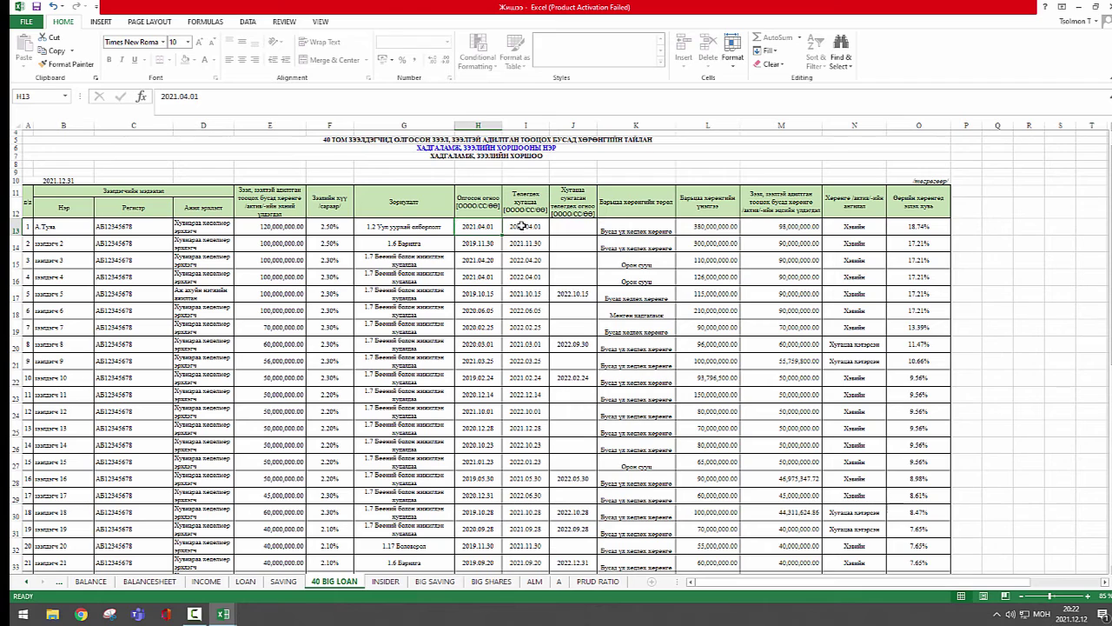
pyautogui.click(522, 225)
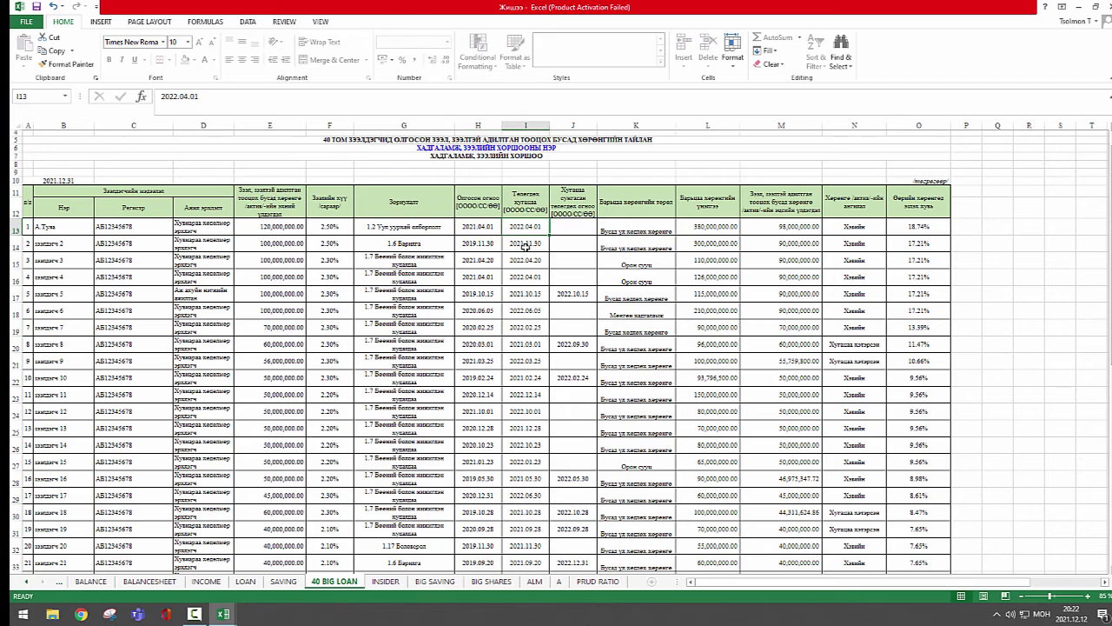
pyautogui.click(478, 226)
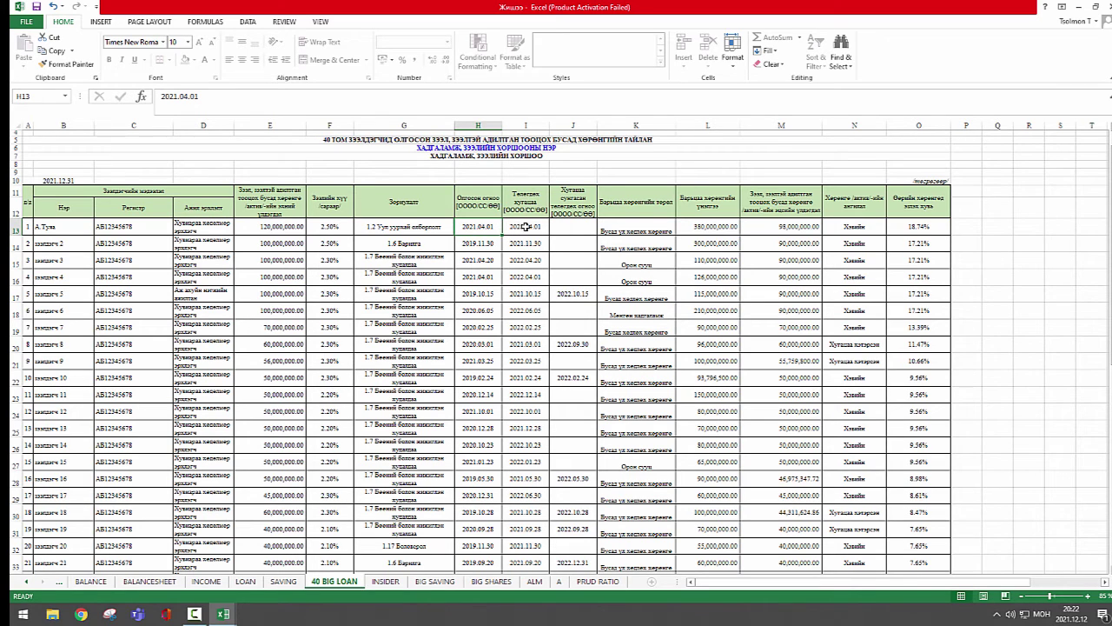
pyautogui.click(526, 225)
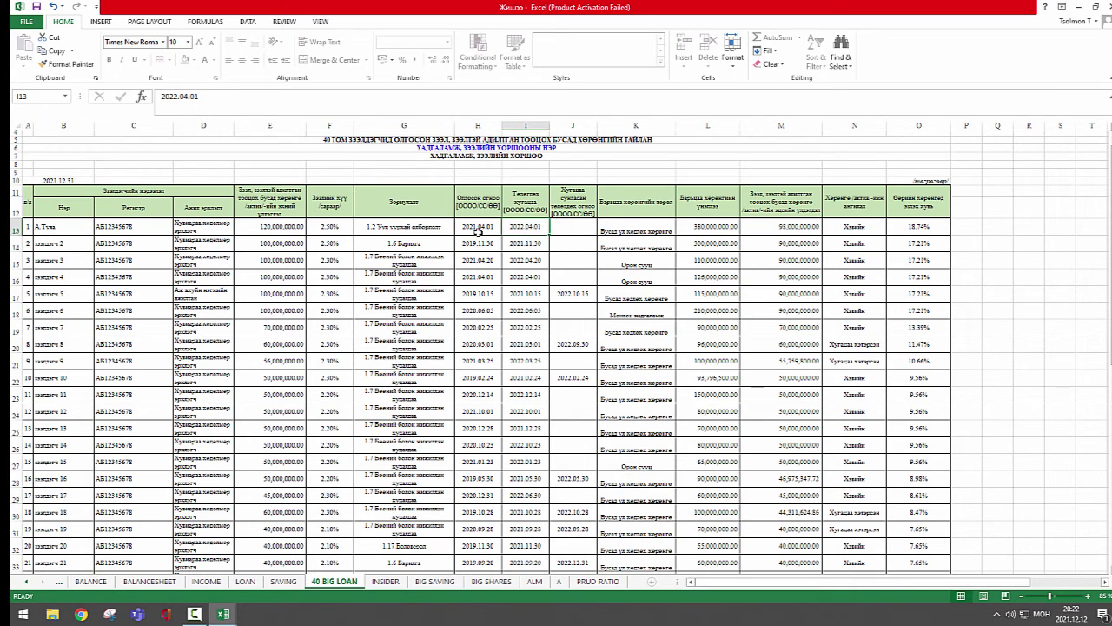
# Compare the extended repayment date cell J13 with the first loan's issue and due dates in H13 and I13.
pyautogui.click(575, 228)
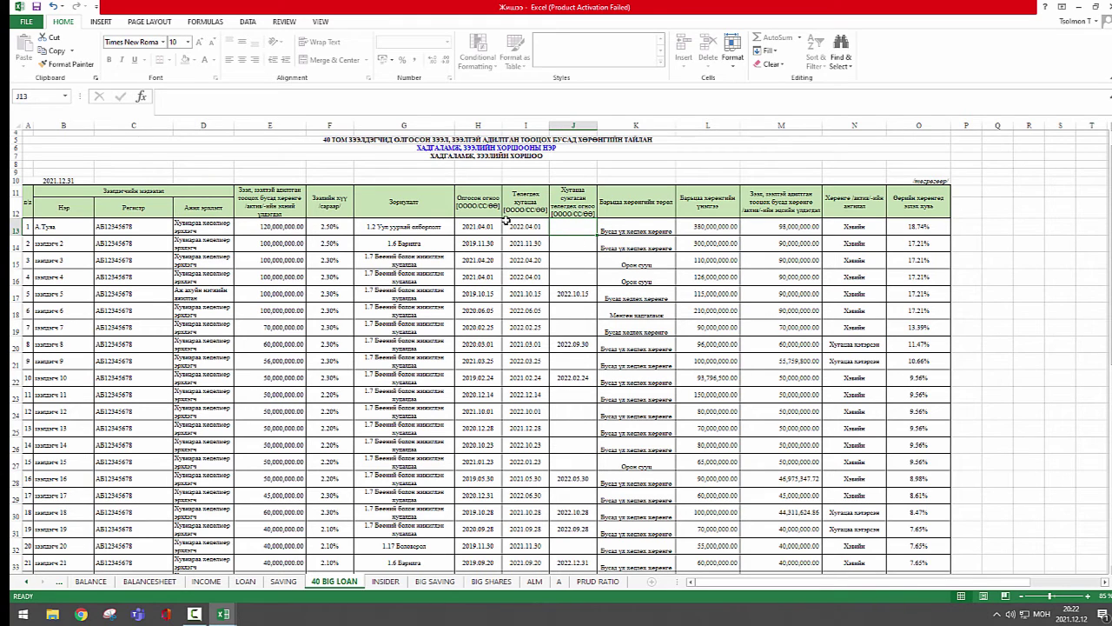
pyautogui.moveTo(479, 224); pyautogui.dragTo(554, 226)
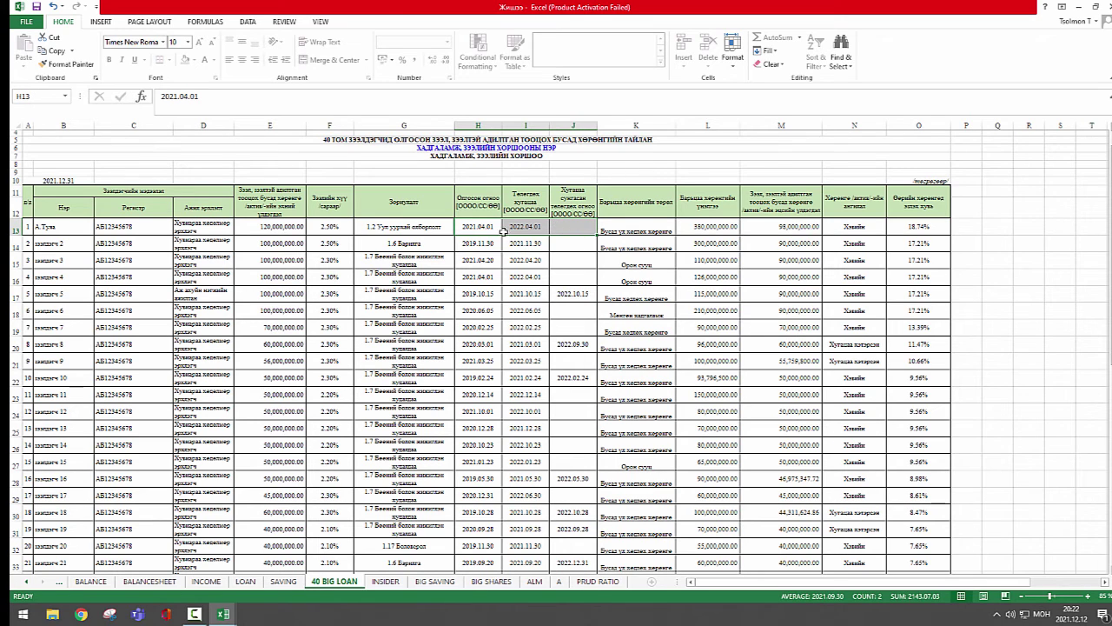
pyautogui.click(469, 224)
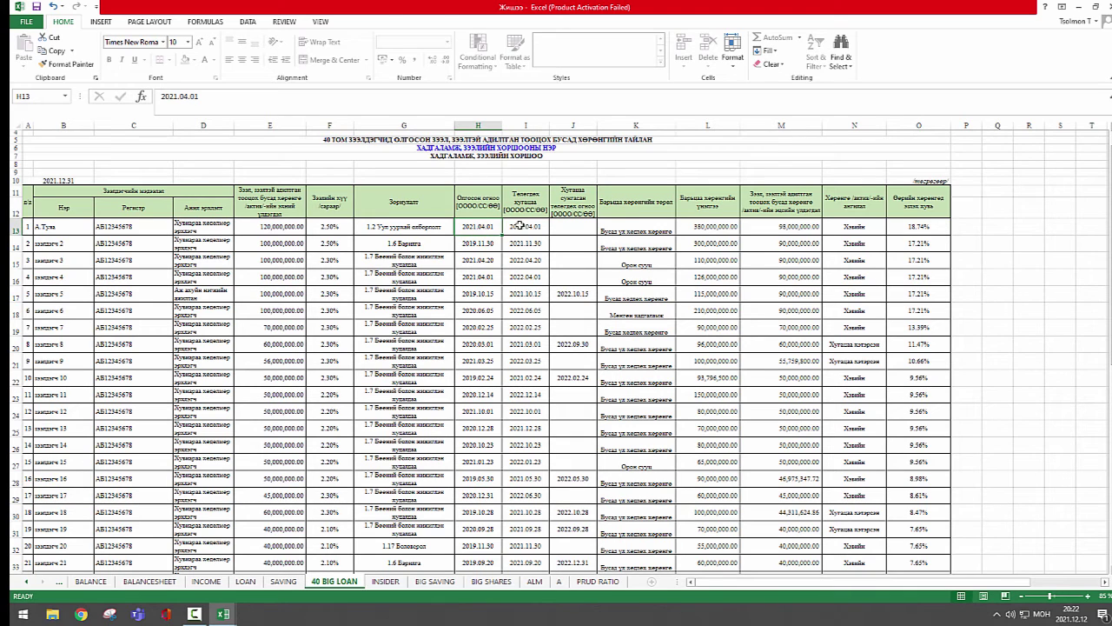
pyautogui.click(561, 227)
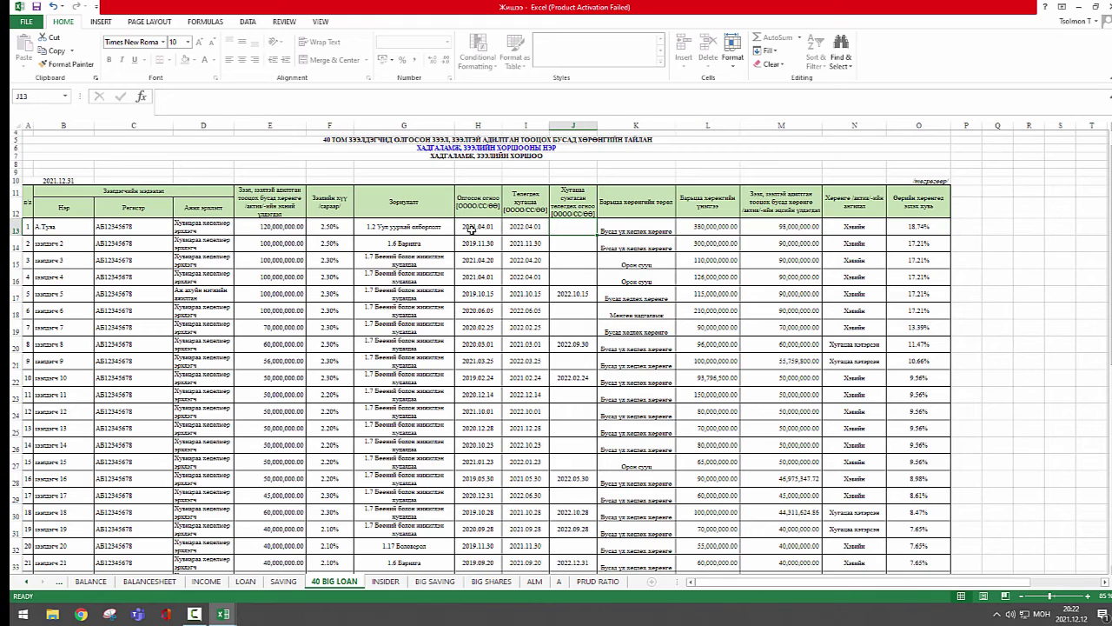
# Recheck the first loan's issue date, repayment due date and extended repayment date in H13, I13 and J13.
pyautogui.click(471, 228)
pyautogui.click(526, 227)
pyautogui.click(556, 228)
# Choose Бусад үл хөдлөх хөрөнгө from the predefined collateral types for the first borrower in K13.
pyautogui.click(606, 227)
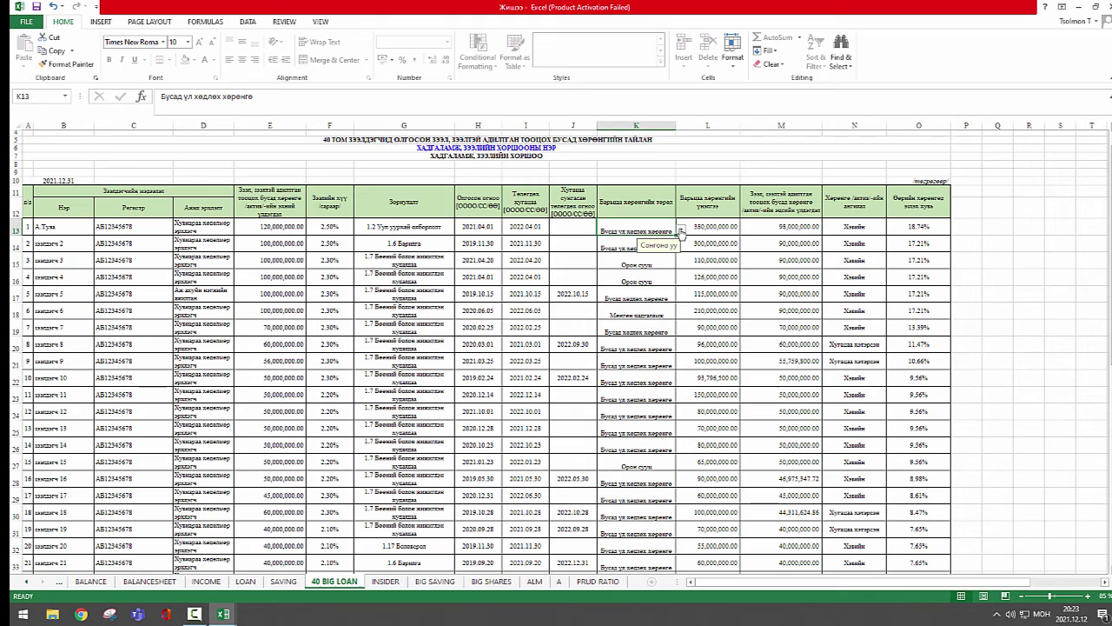
pyautogui.click(681, 230)
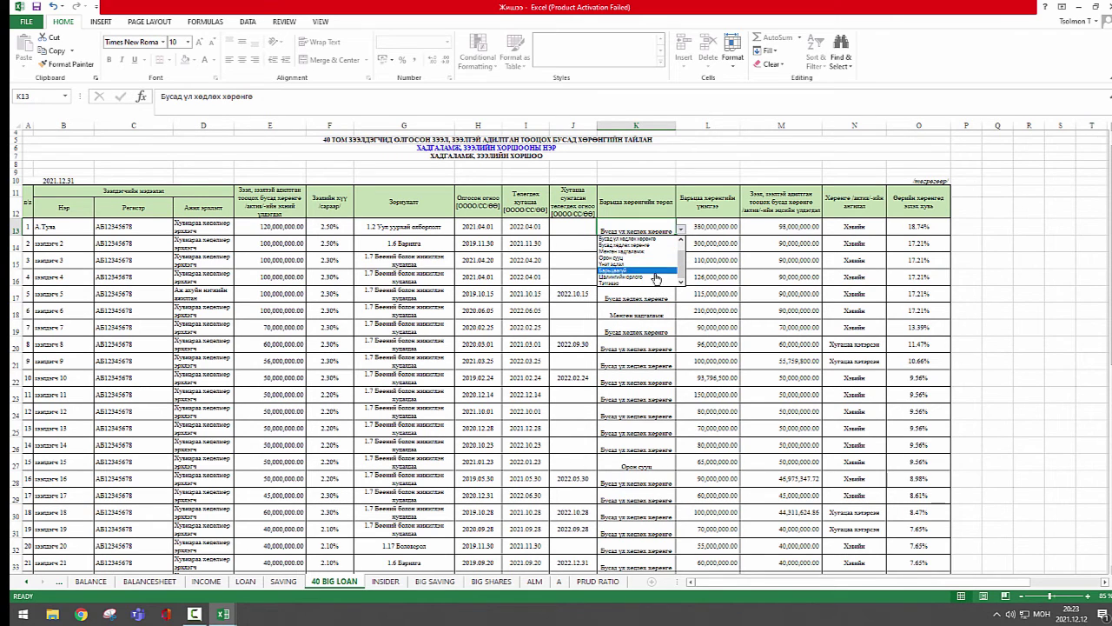
pyautogui.click(643, 240)
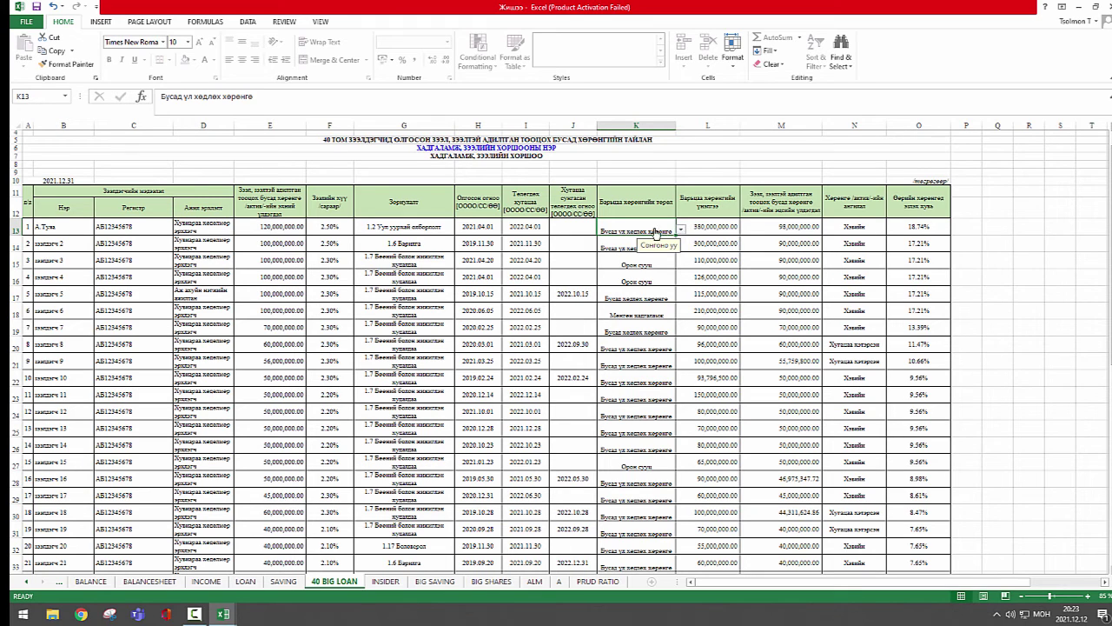
# Review the first borrower's collateral value in L13 alongside the collateral type choices in K13, and the closing loan balance in M13.
pyautogui.click(718, 230)
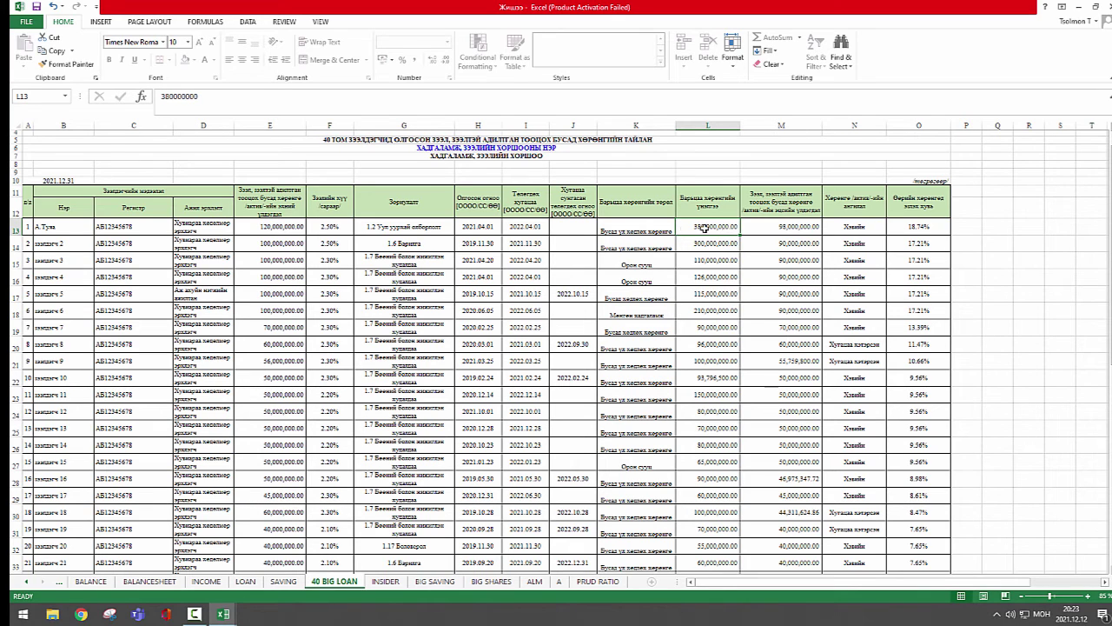
pyautogui.click(639, 230)
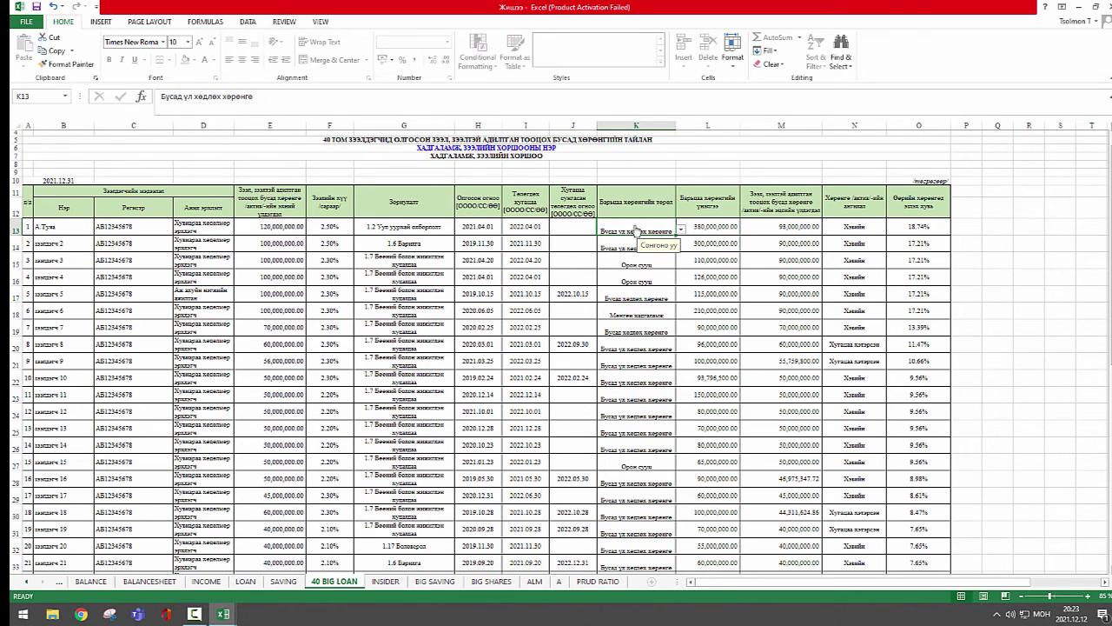
pyautogui.hotkey('alt', 'Down')
pyautogui.press('Escape')
pyautogui.click(716, 227)
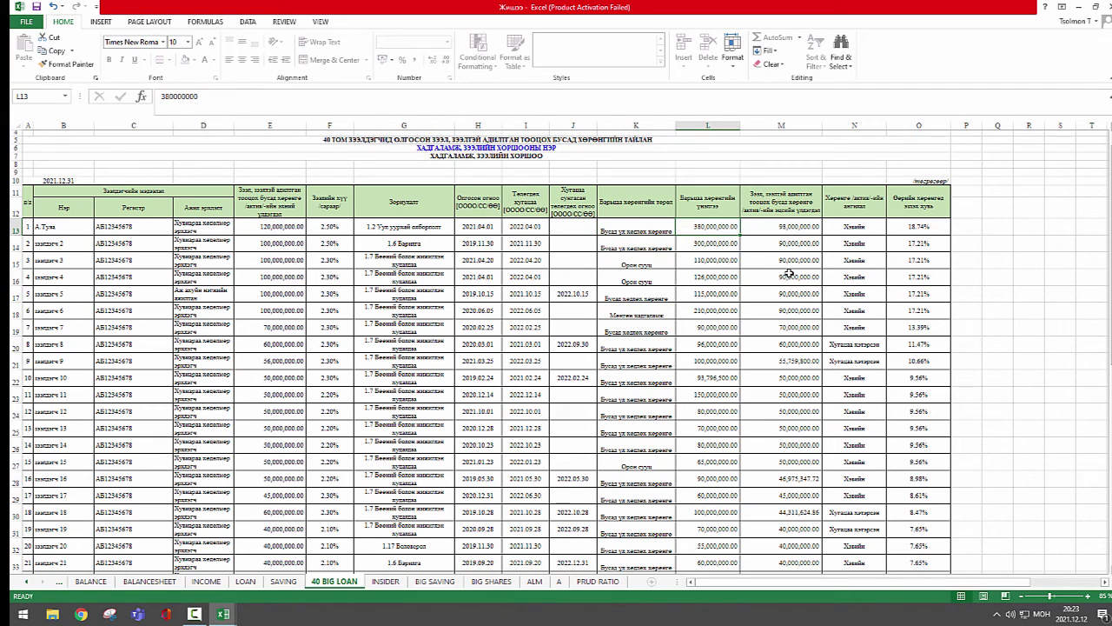
pyautogui.click(770, 227)
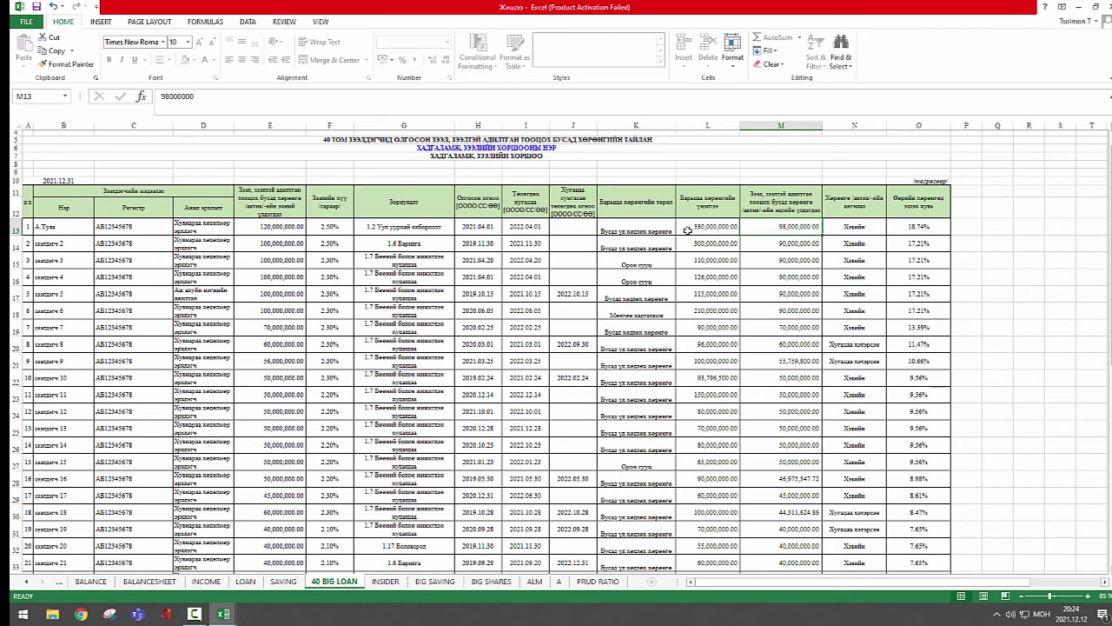
# Choose Хэвийн from the predefined asset classifications for the first borrower's loan in N13.
pyautogui.click(858, 226)
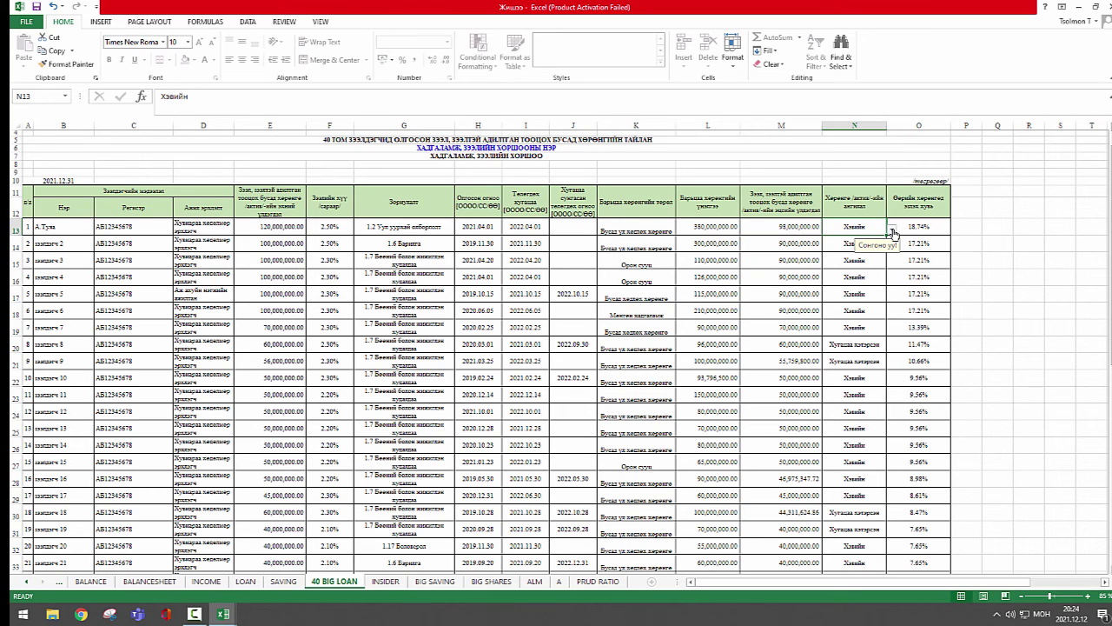
pyautogui.click(892, 230)
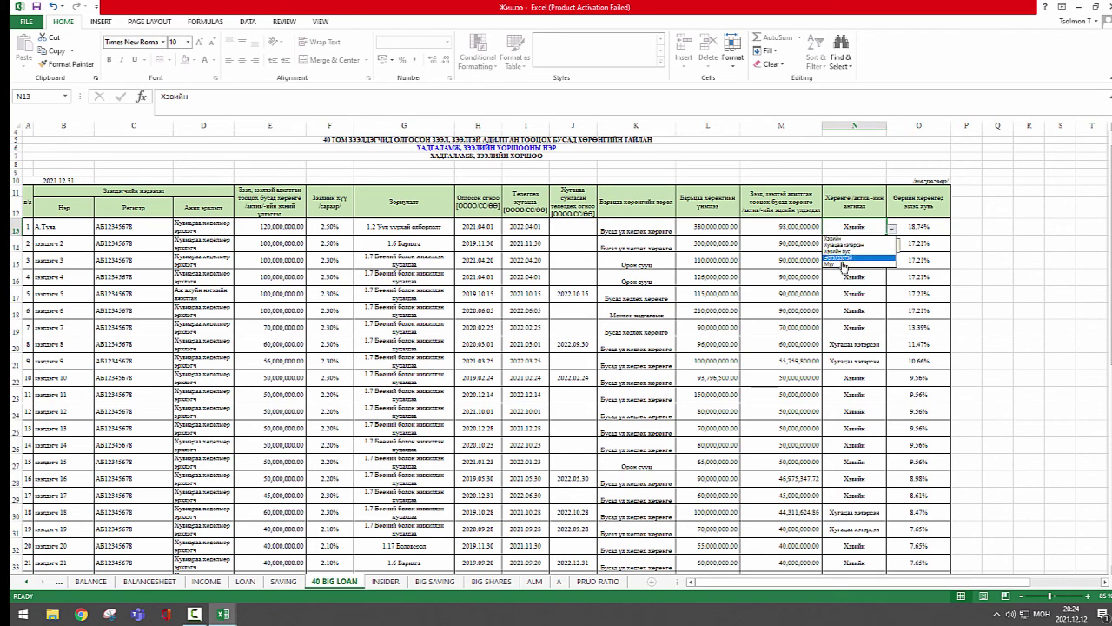
pyautogui.click(832, 239)
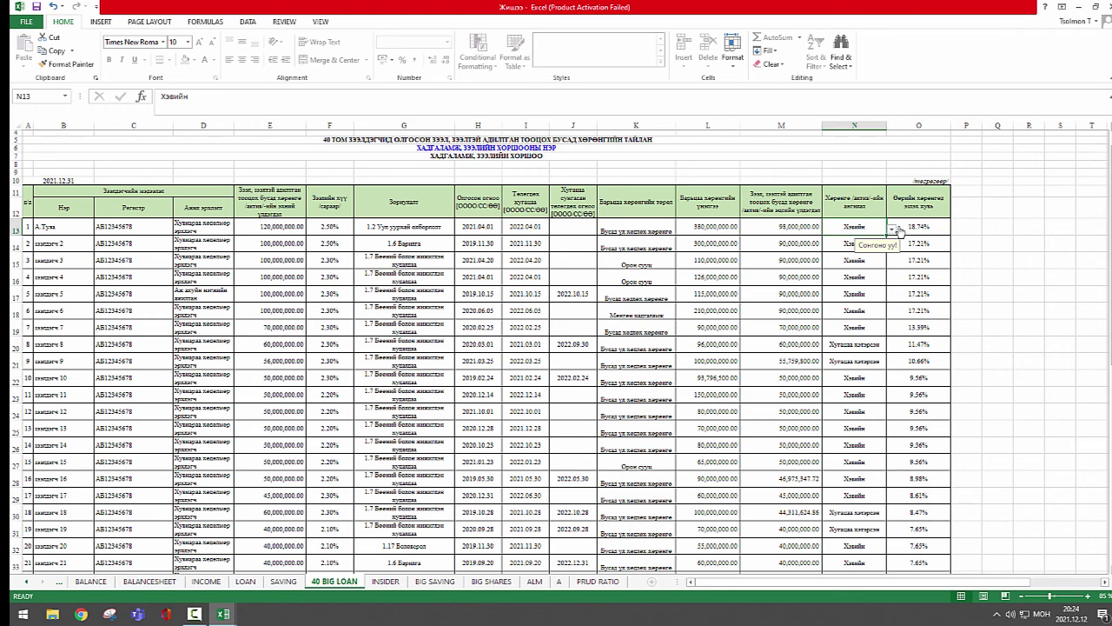
# Examine the equity share formula in O13 and the share column down through all 40 borrowers to the total and largest-borrower rows.
pyautogui.click(911, 229)
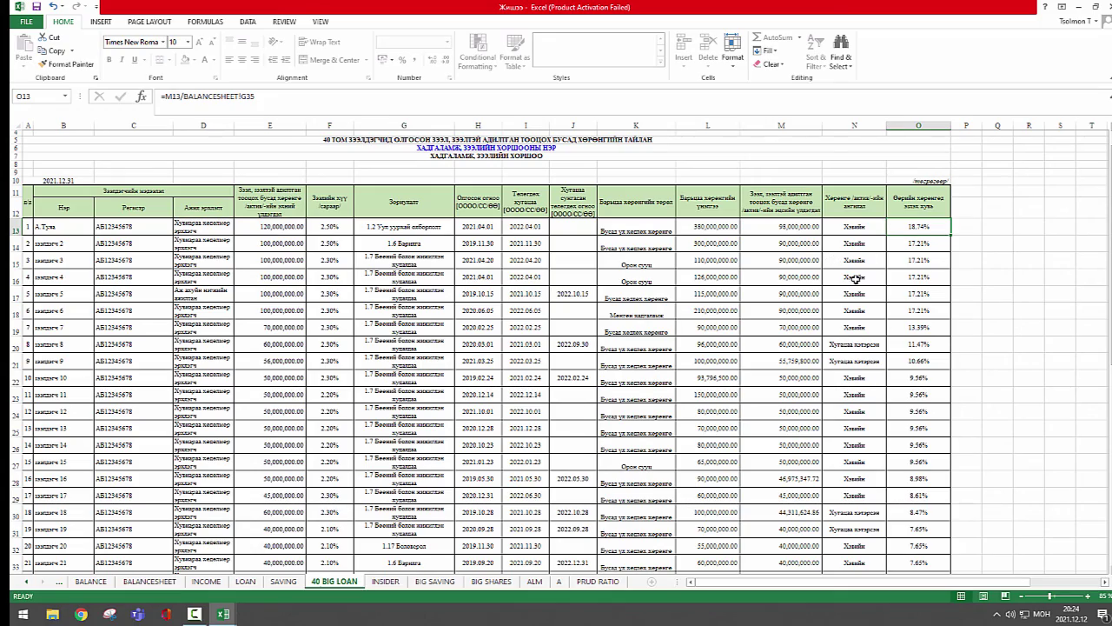
pyautogui.scroll(-5, 866, 341)
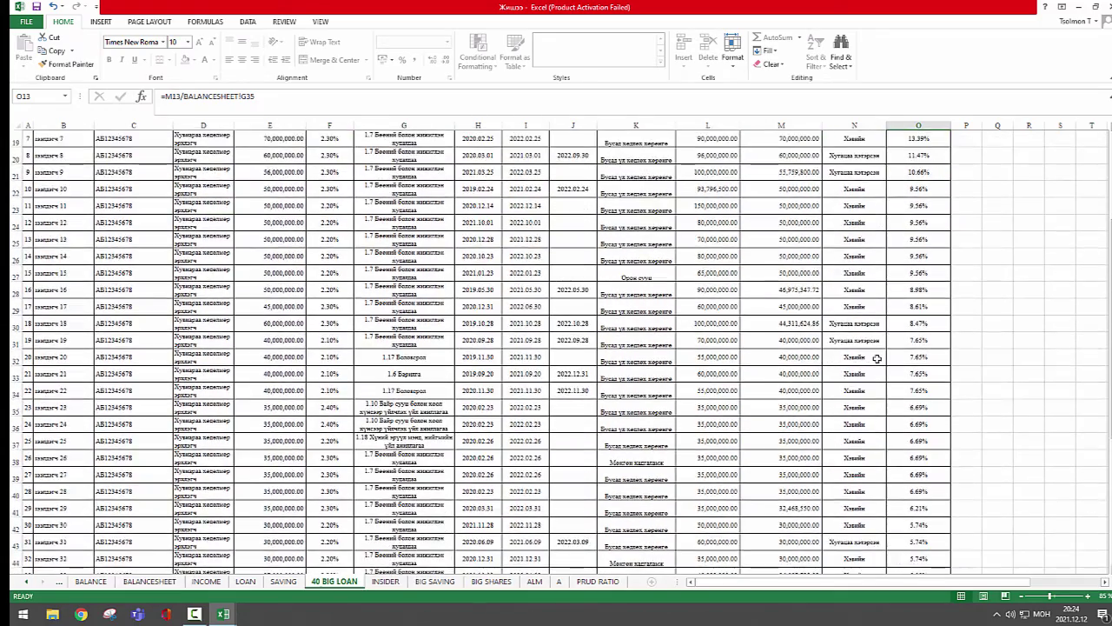
pyautogui.scroll(6, 877, 358)
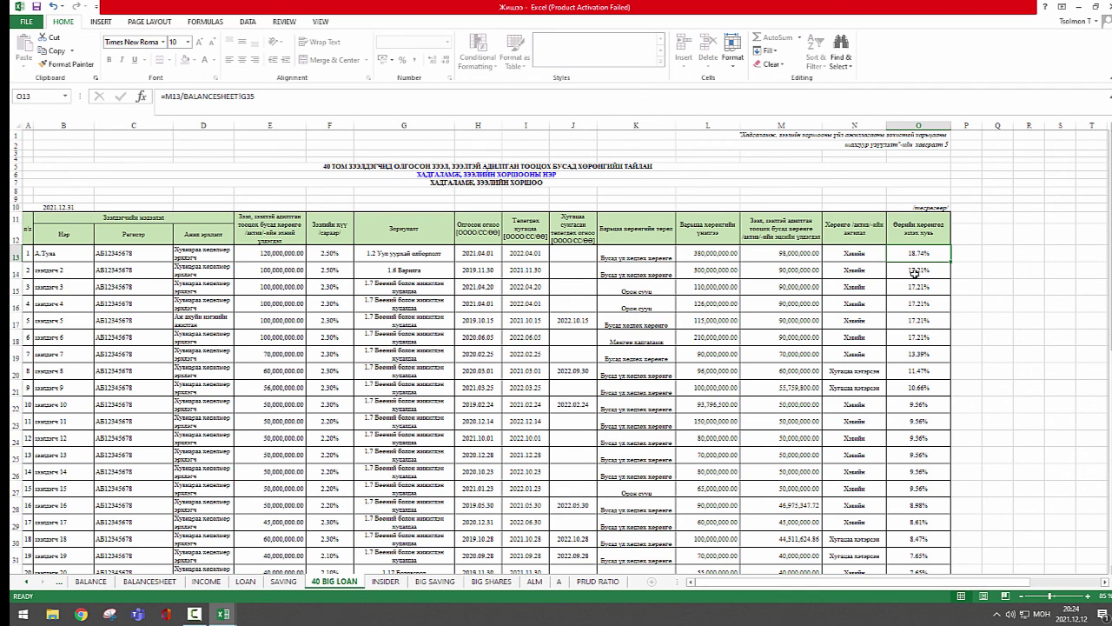
pyautogui.scroll(-6, 912, 304)
pyautogui.scroll(-5, 919, 306)
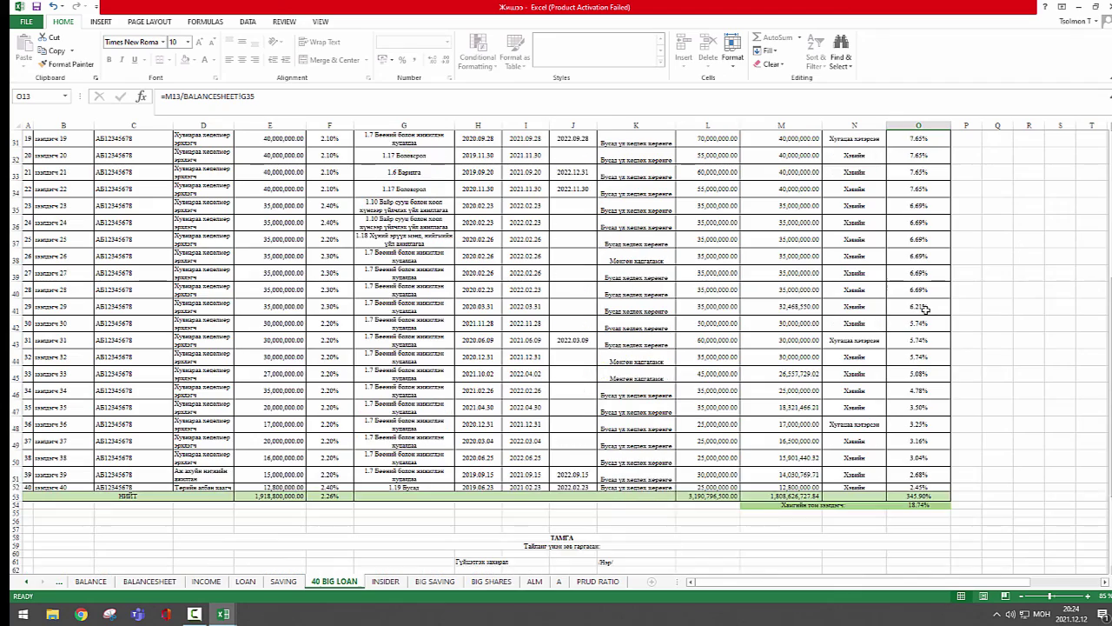
pyautogui.scroll(11, 929, 307)
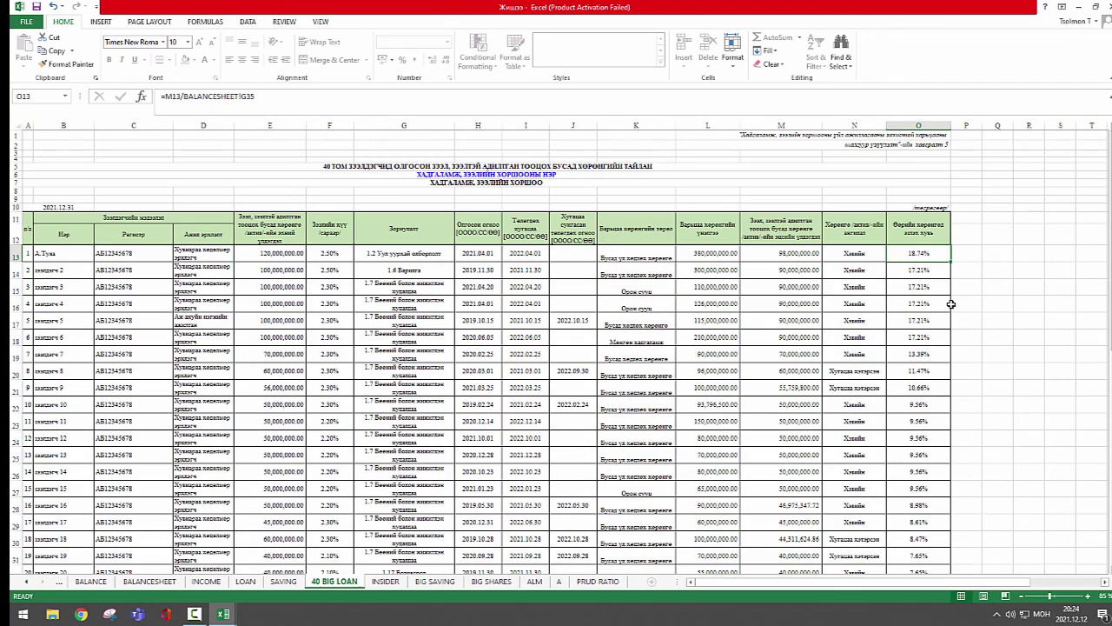